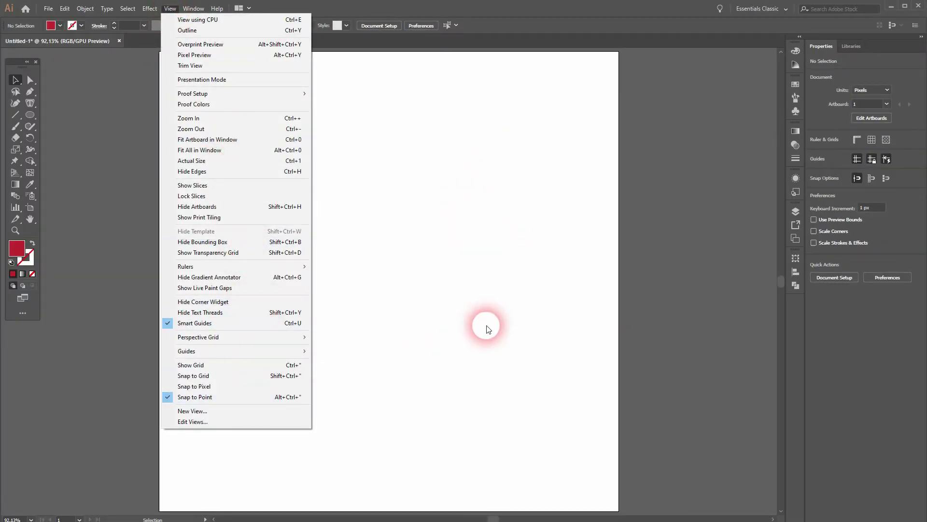
Draw a 100×25 px rectangle with the Rectangle tool.
click(472, 314)
click(30, 114)
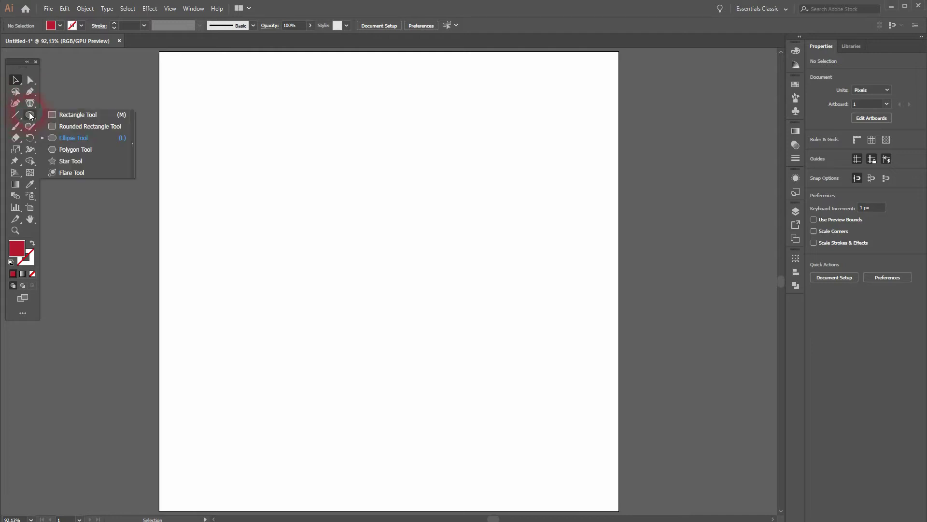
click(97, 117)
click(273, 162)
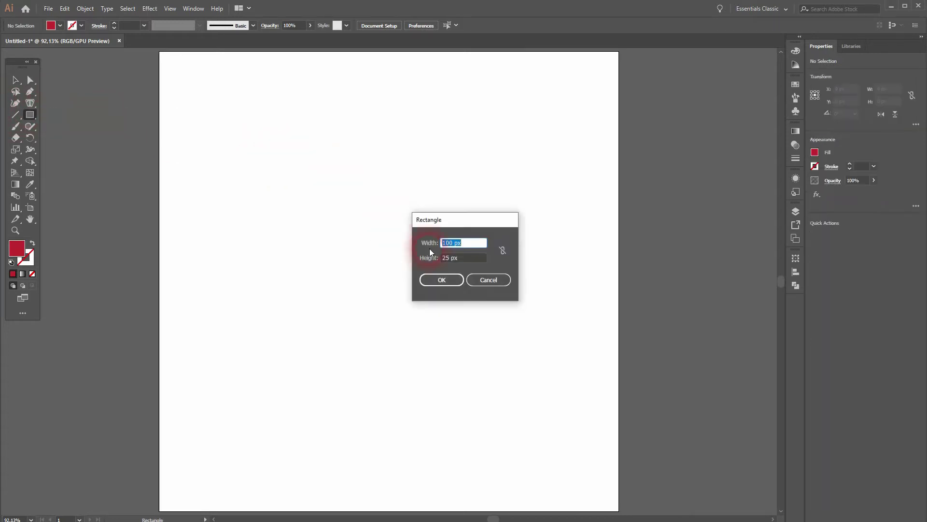
double_click(471, 248)
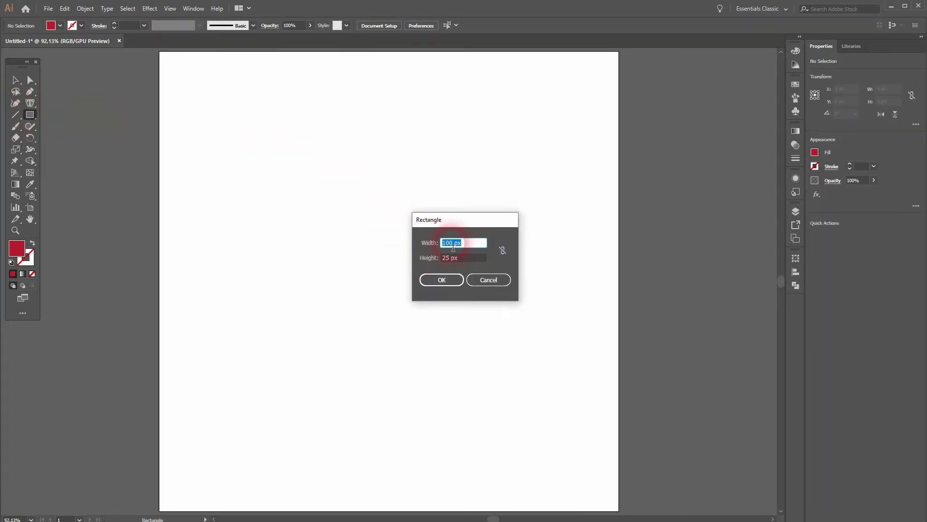
click(440, 279)
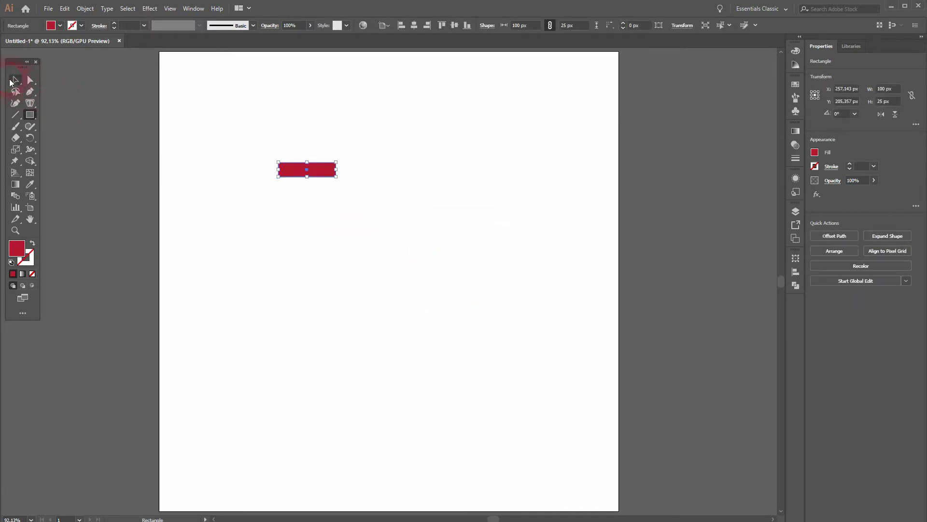
Alt-drag a copy of the bar below and repeat with Ctrl+D to get four evenly spaced bars.
click(15, 80)
click(413, 223)
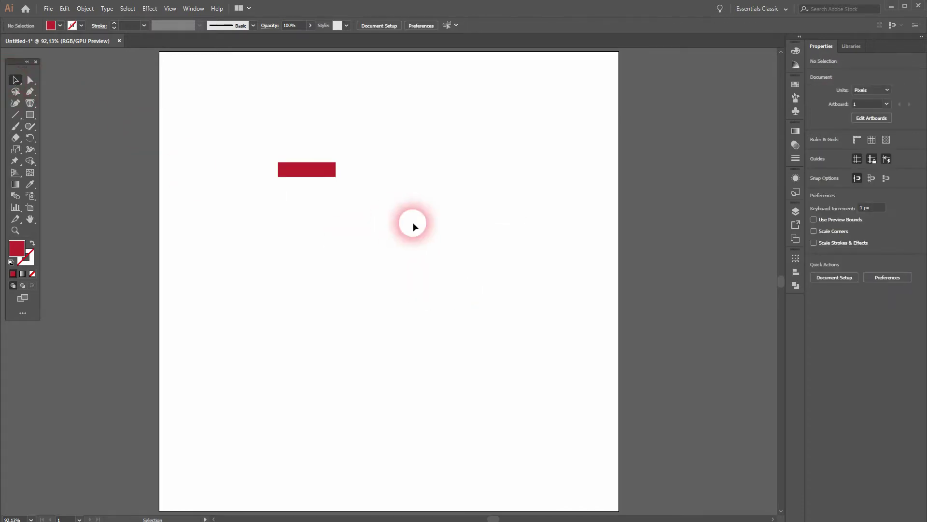
drag(322, 174, 325, 206)
key(ctrl+d)
key(ctrl+d)
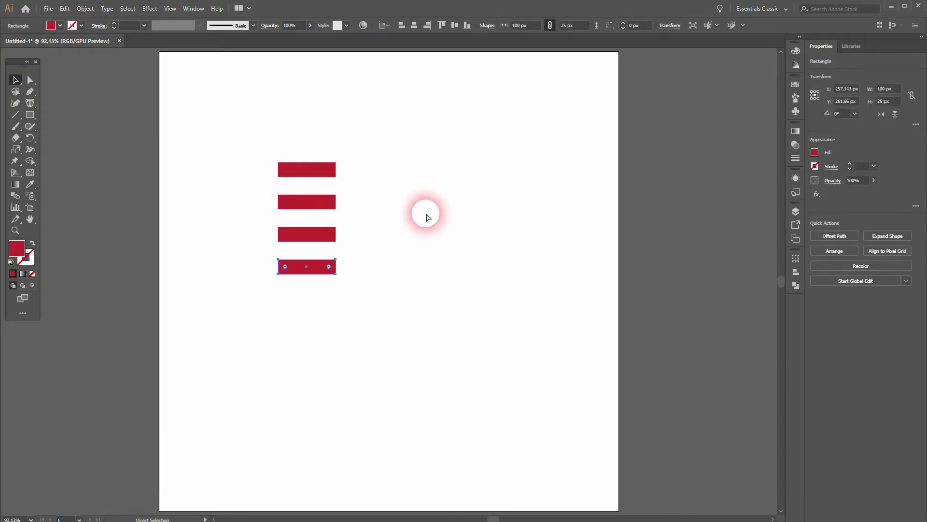
click(461, 212)
drag(256, 305, 364, 141)
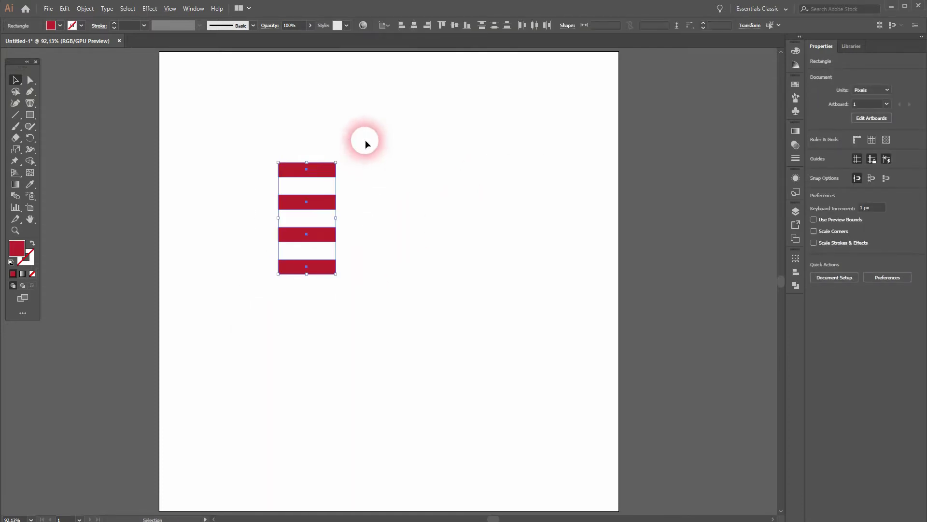
Fill all four bars with a light grey swatch.
click(61, 26)
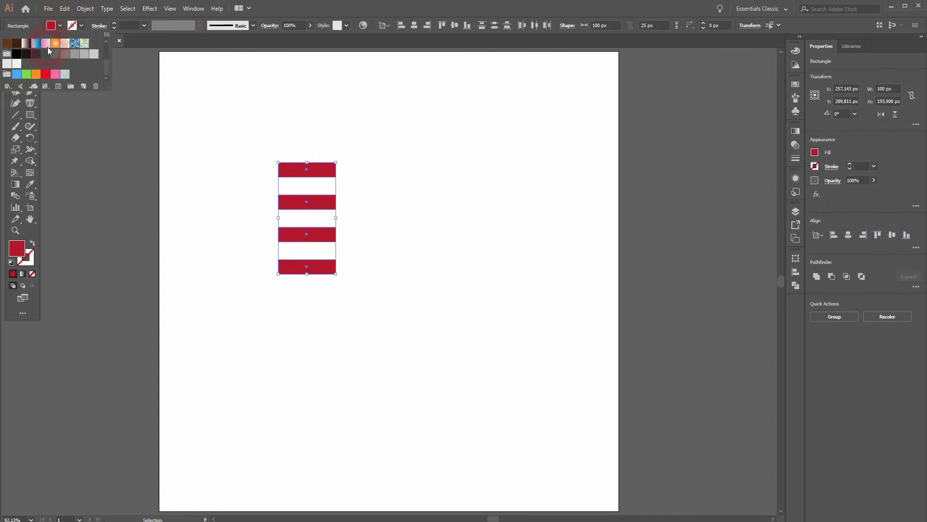
click(77, 50)
click(94, 55)
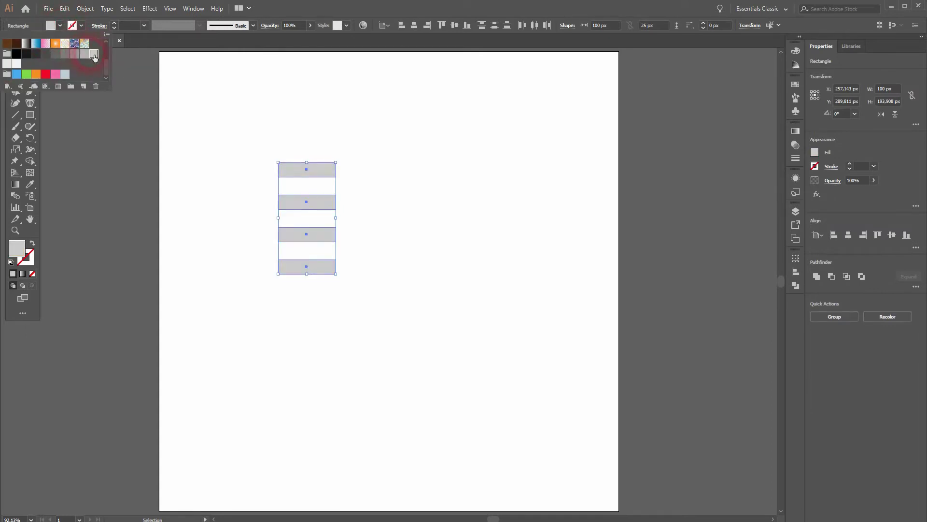
click(269, 313)
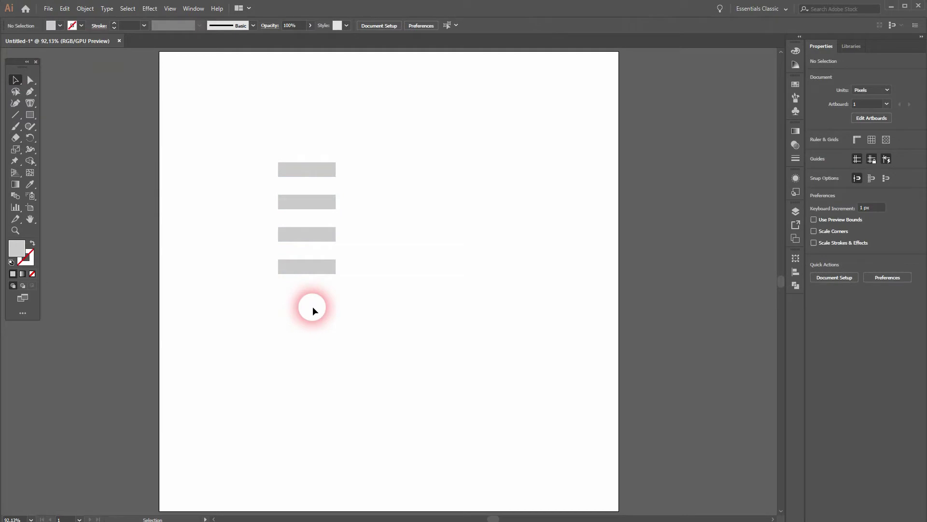
Alt-drag the four grey bars into a second column on the right.
drag(279, 318, 434, 175)
click(496, 289)
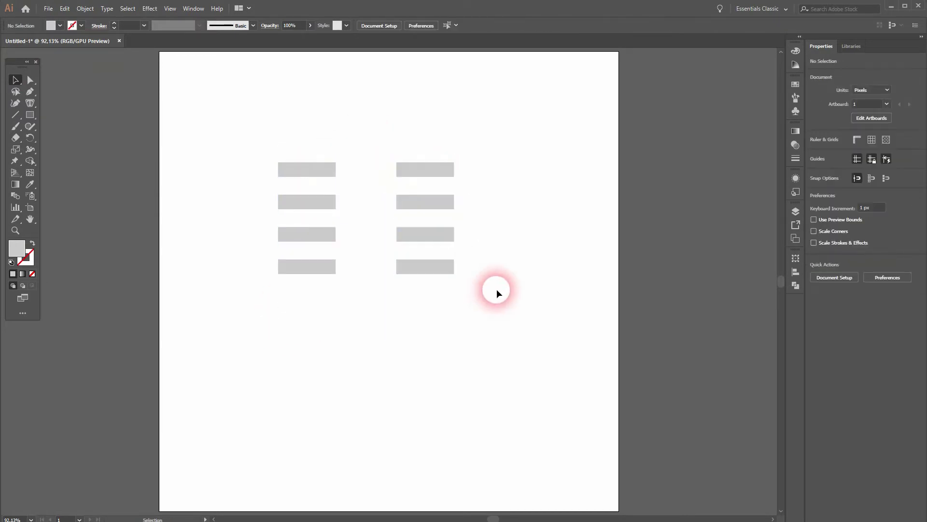
click(313, 169)
click(894, 90)
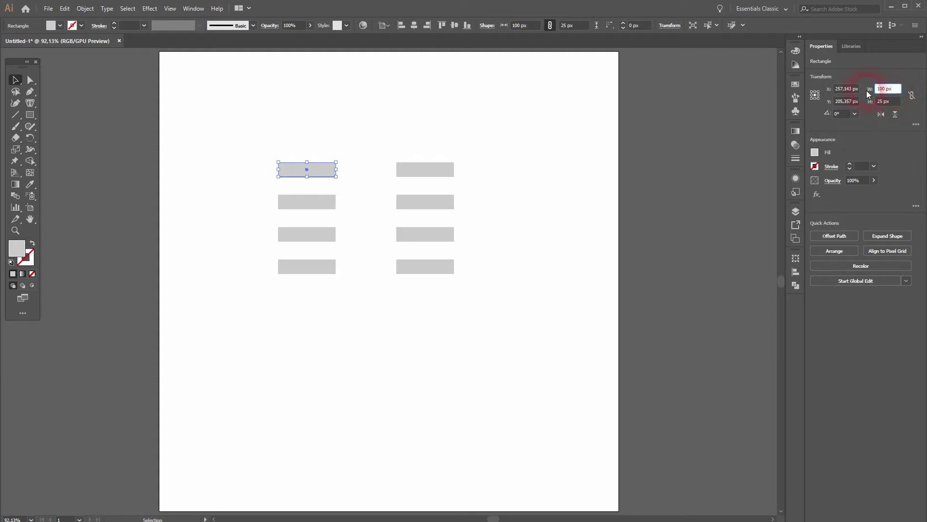
click(193, 8)
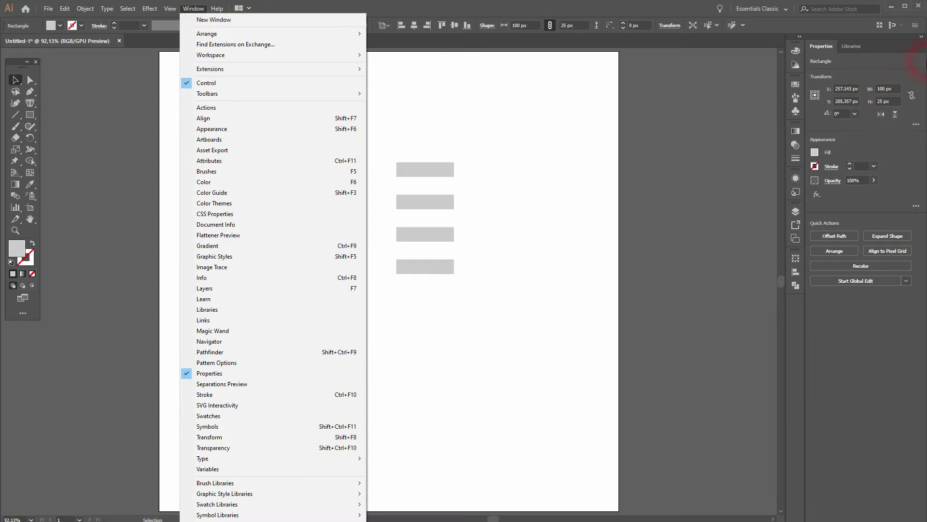
click(897, 89)
Set the right-column bar widths to 75, 50, 32 and 15 px from top to bottom.
click(414, 170)
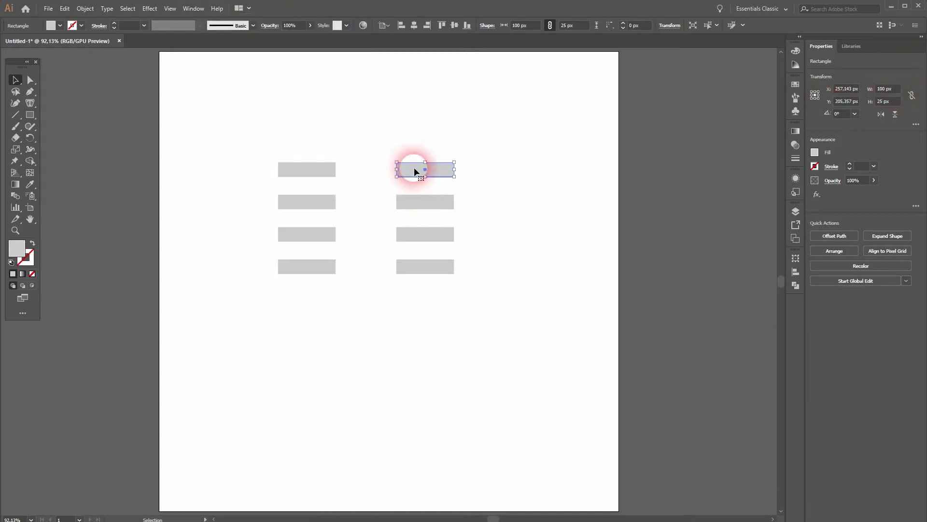
click(890, 90)
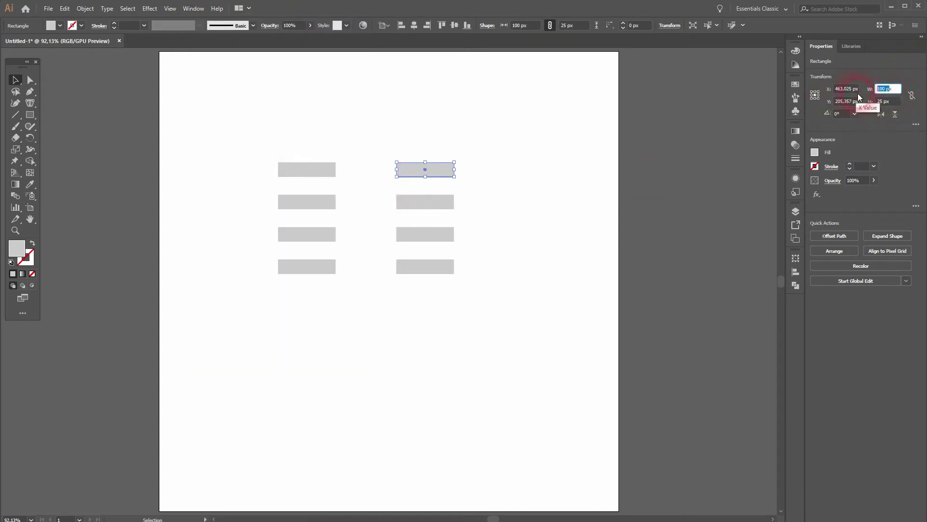
key(BackSpace)
text(75)
click(859, 94)
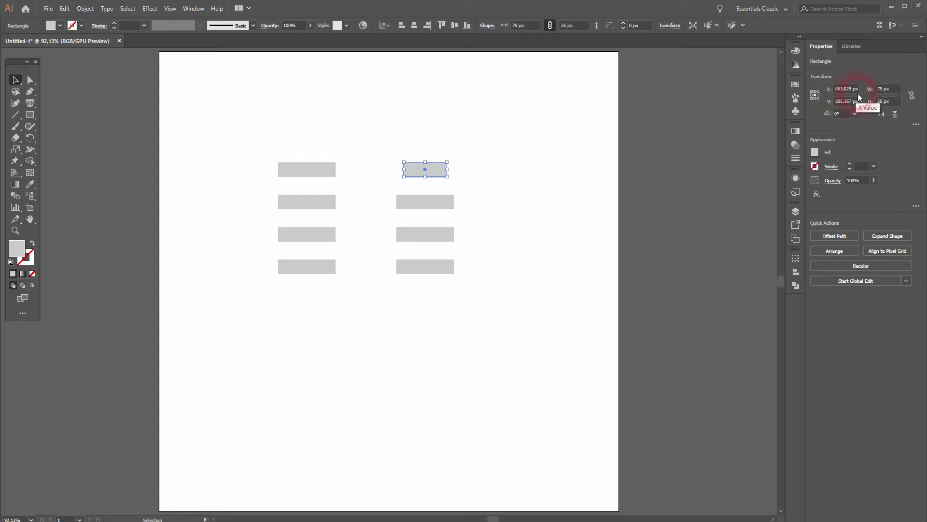
click(430, 206)
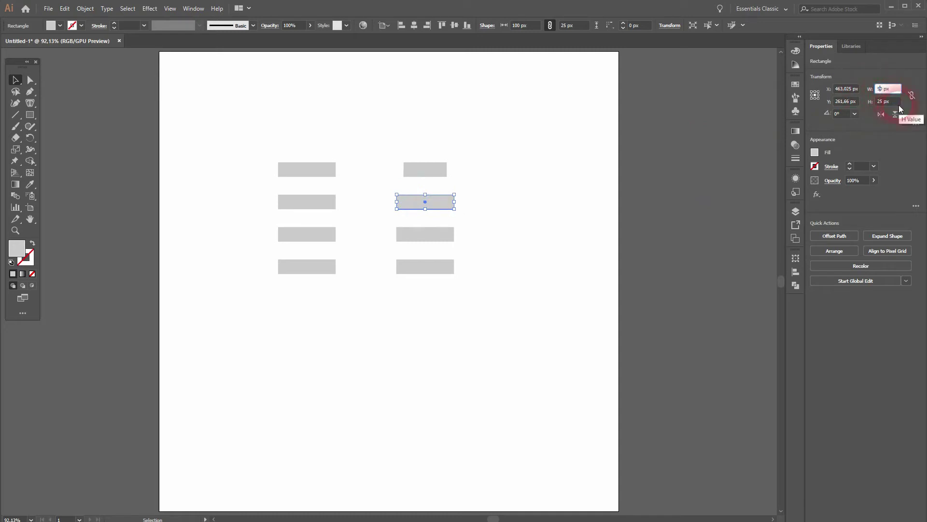
click(899, 106)
click(428, 237)
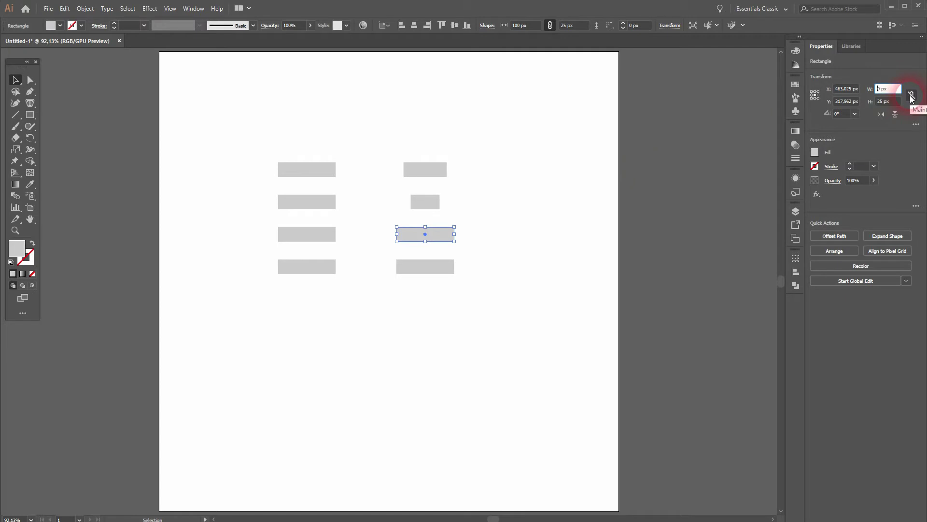
key(Return)
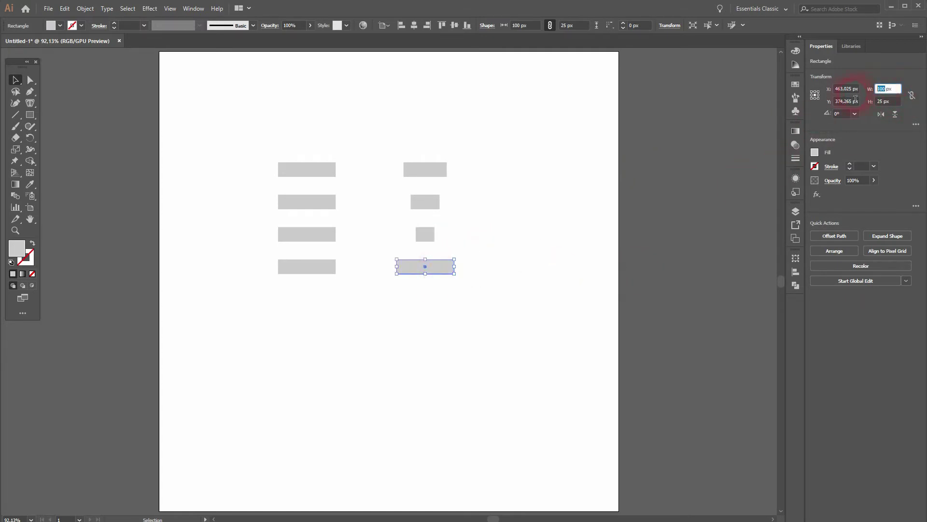
click(907, 101)
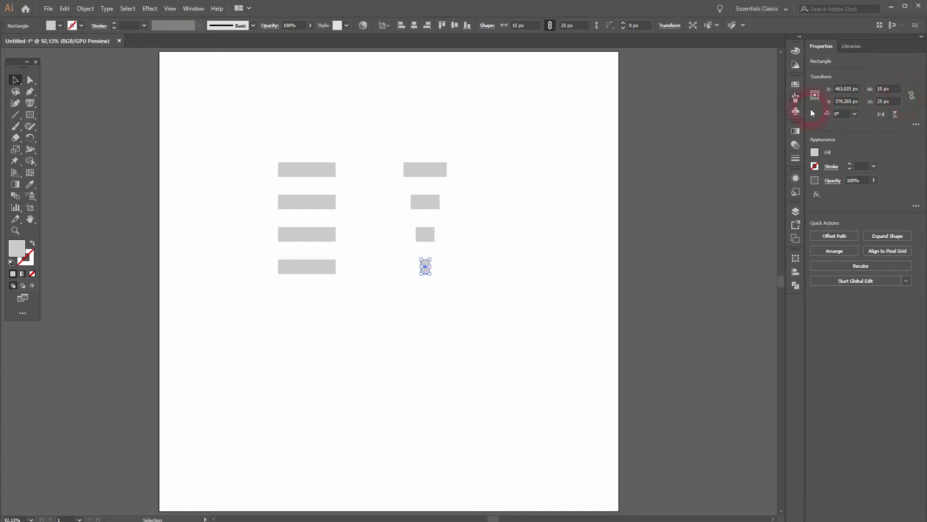
click(86, 60)
Fill the third right-column bar orange.
click(60, 26)
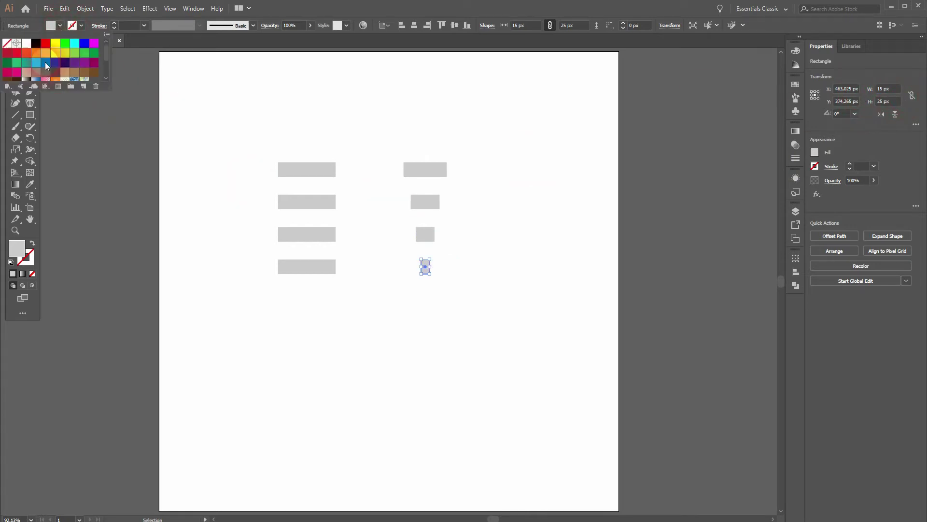
click(425, 235)
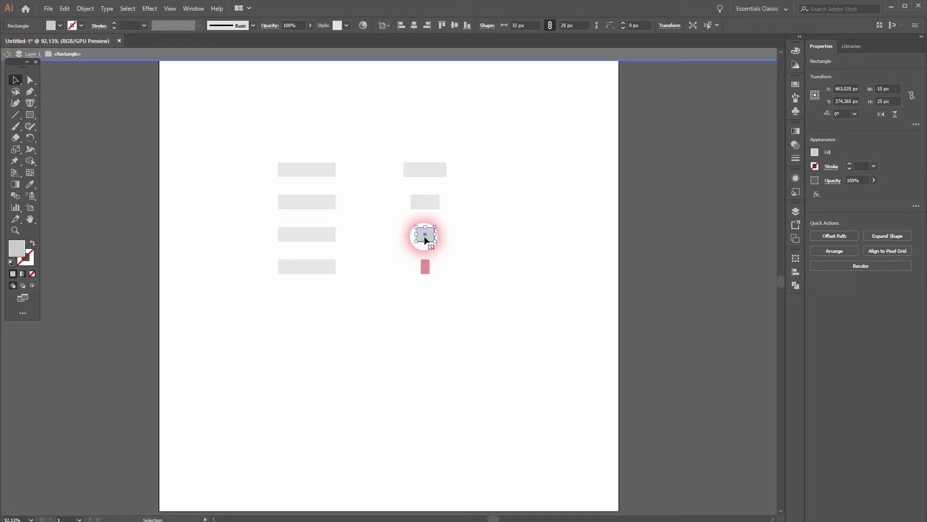
click(52, 26)
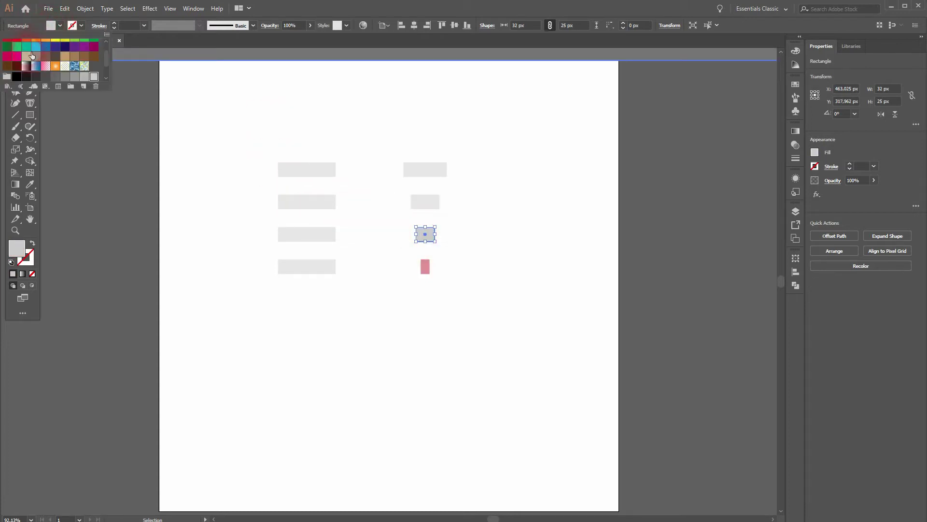
click(41, 57)
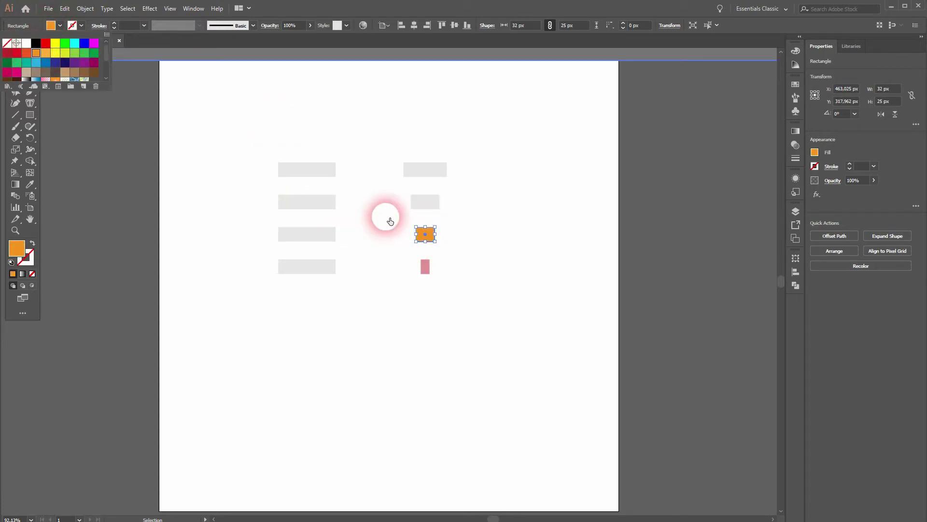
click(466, 205)
click(533, 200)
Fill the second right-column bar green and the top bar blue.
click(425, 202)
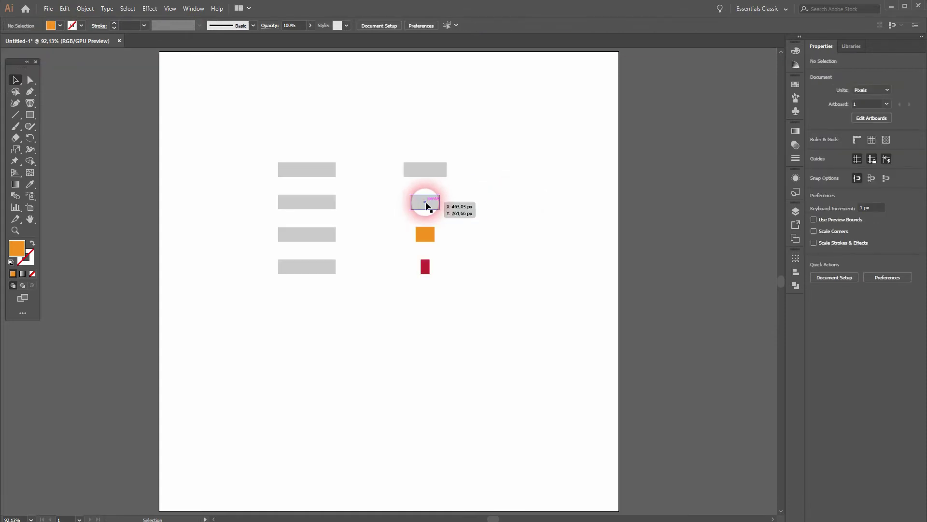
click(53, 25)
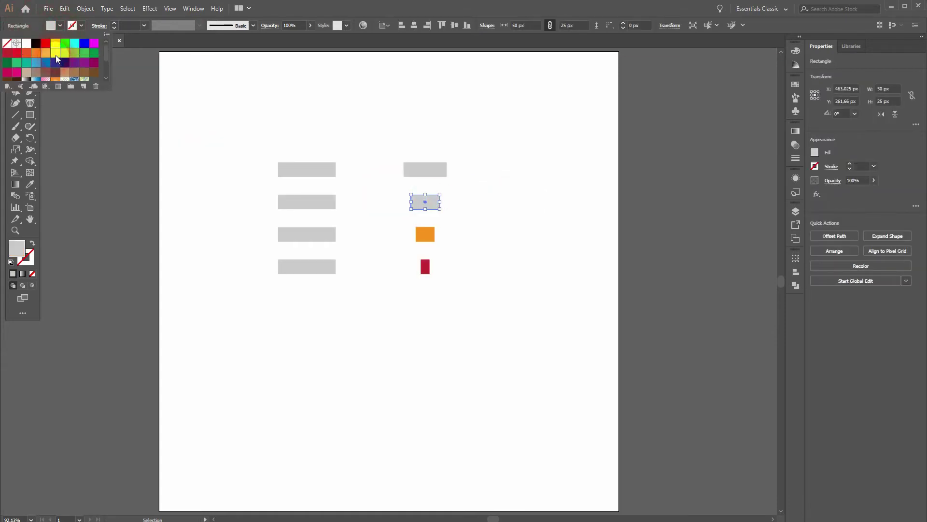
click(88, 57)
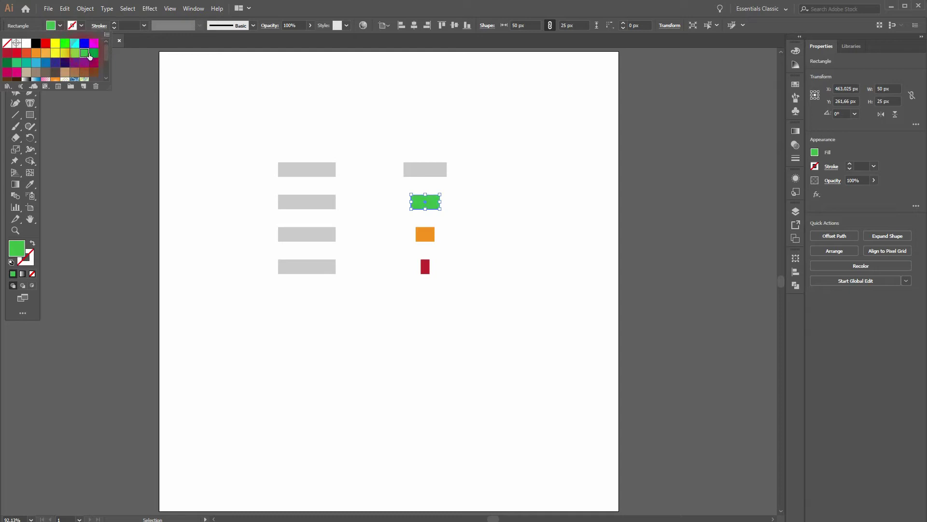
click(441, 167)
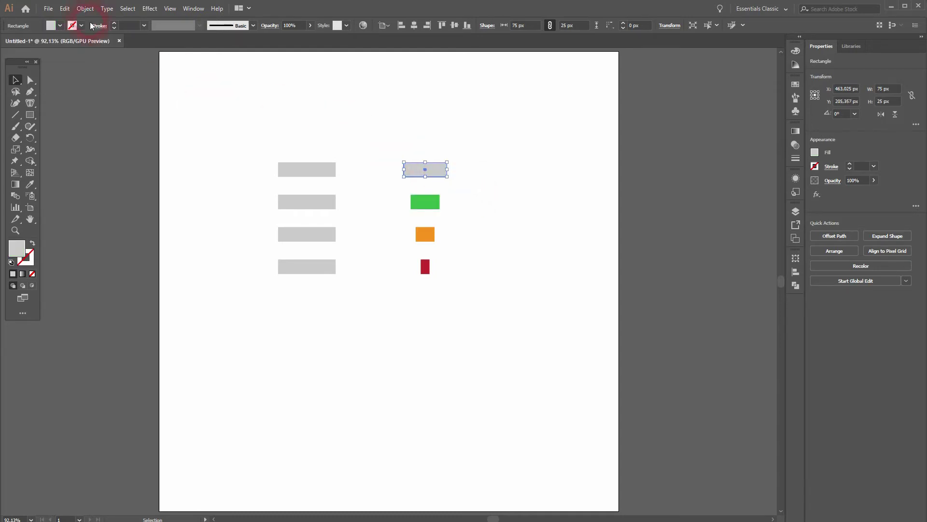
click(62, 26)
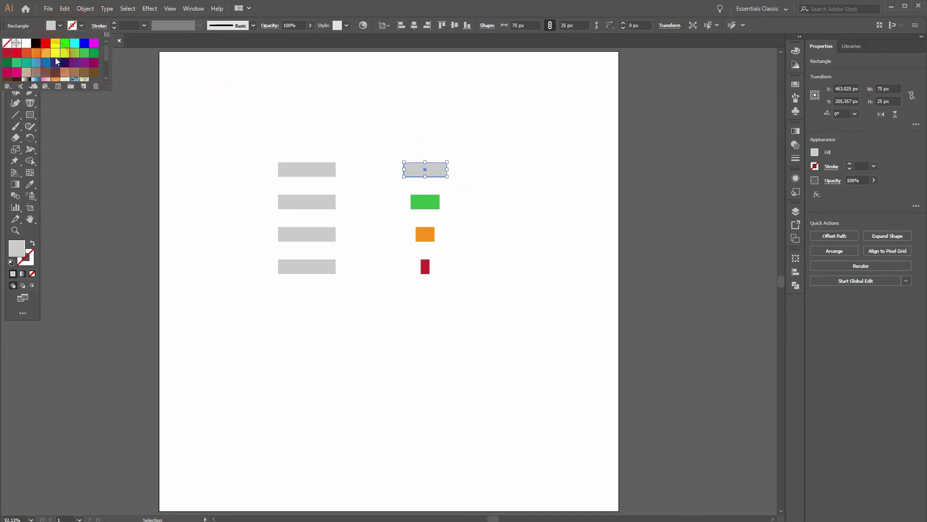
click(43, 67)
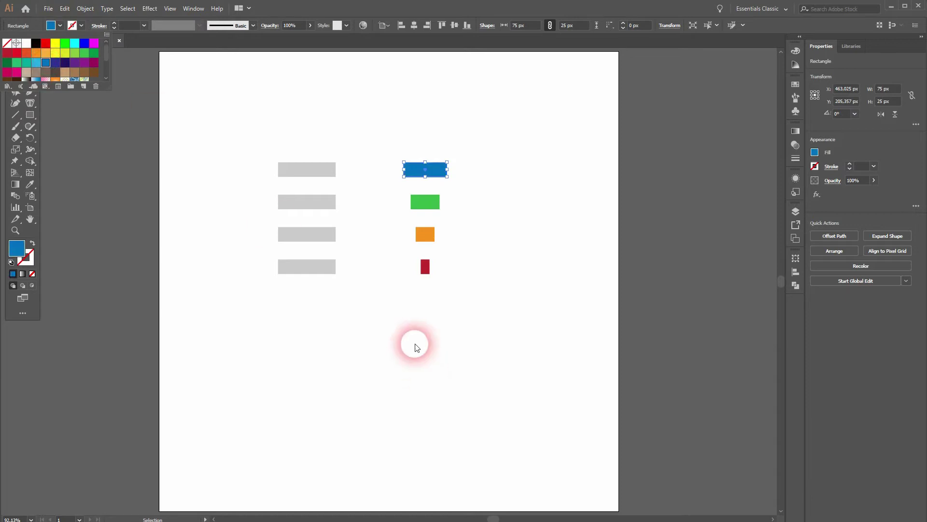
Zoom in and move the blue rectangle onto the left end of the top grey bar.
click(414, 341)
scroll(374, 233, up, 3)
drag(372, 180, 388, 259)
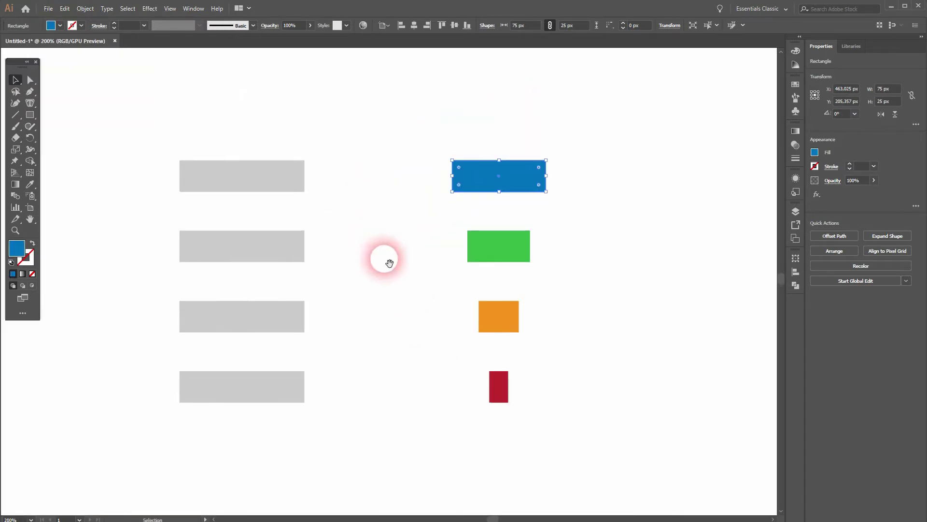
drag(479, 176, 205, 175)
scroll(205, 172, up, 6)
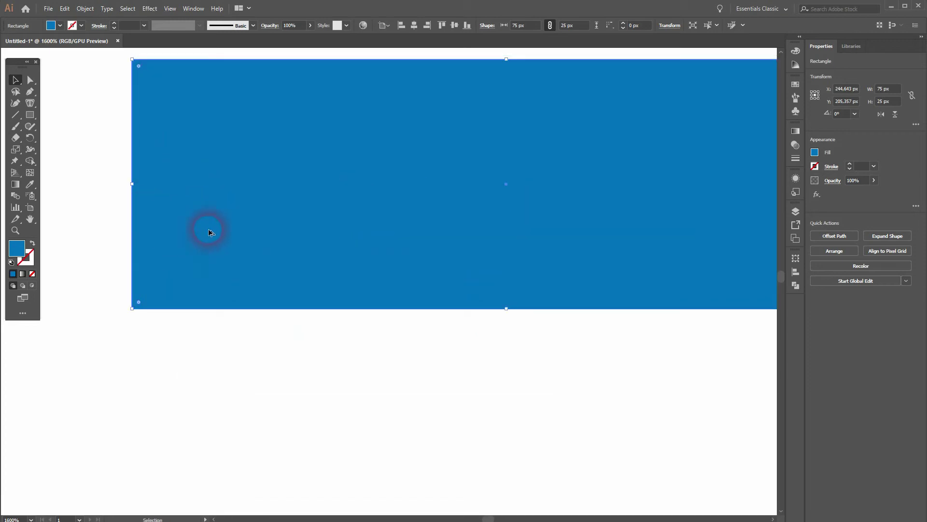
scroll(208, 228, down, 4)
key(ctrl+0)
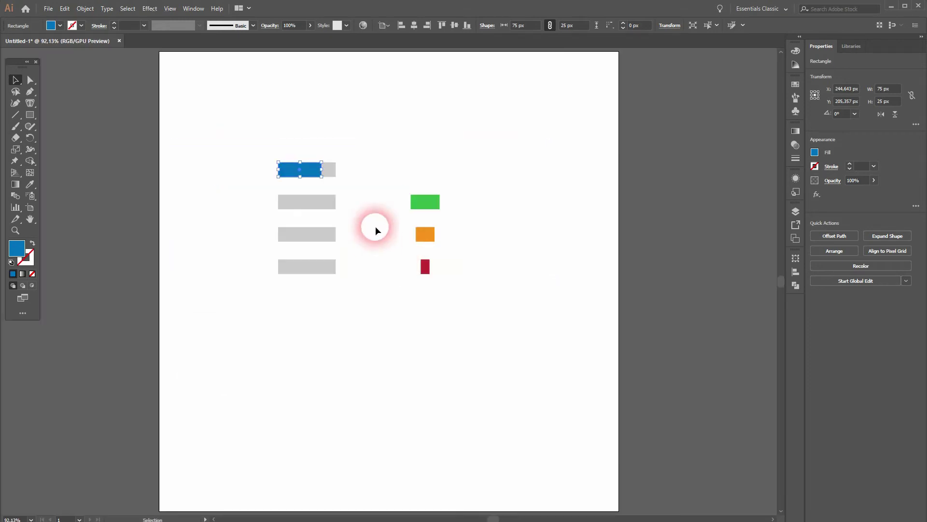
scroll(295, 245, up, 3)
Move the green, orange and red rectangles onto the left ends of the lower three grey bars.
drag(575, 161, 304, 163)
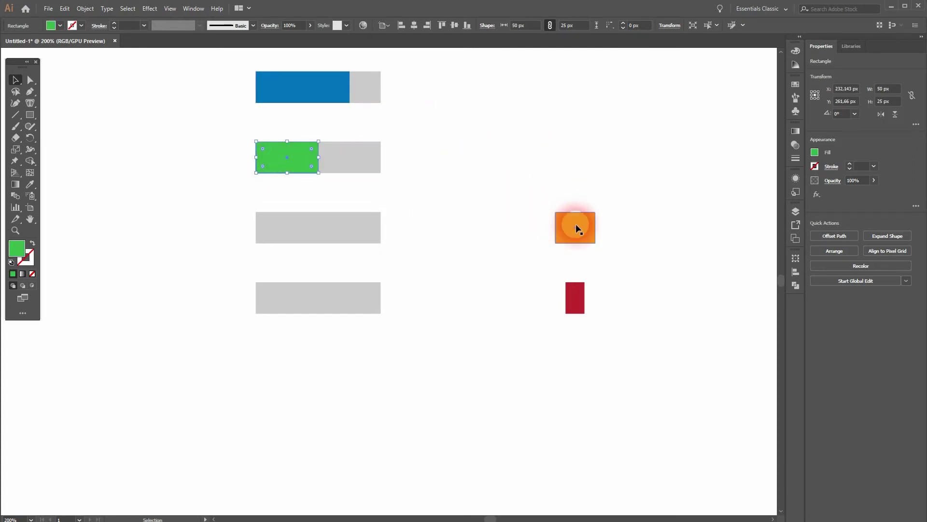
drag(576, 226, 270, 232)
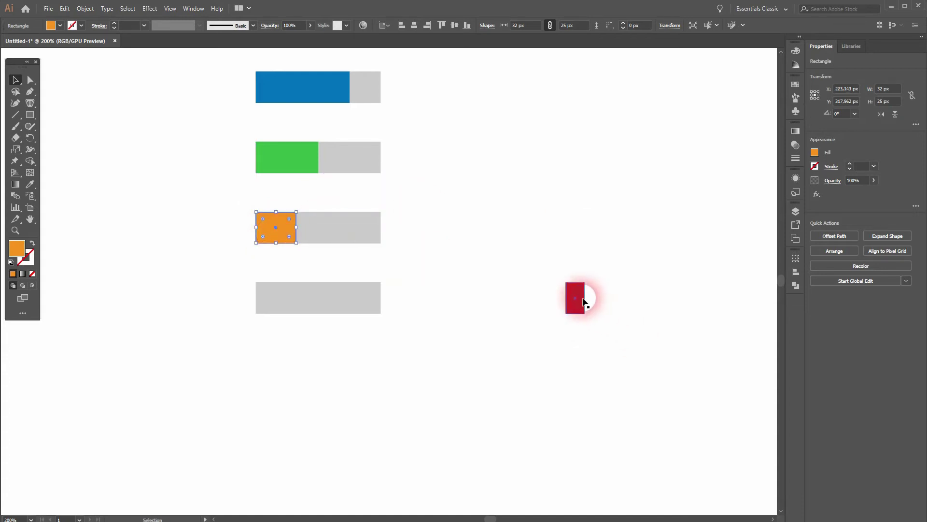
click(581, 306)
drag(582, 309, 270, 307)
click(480, 317)
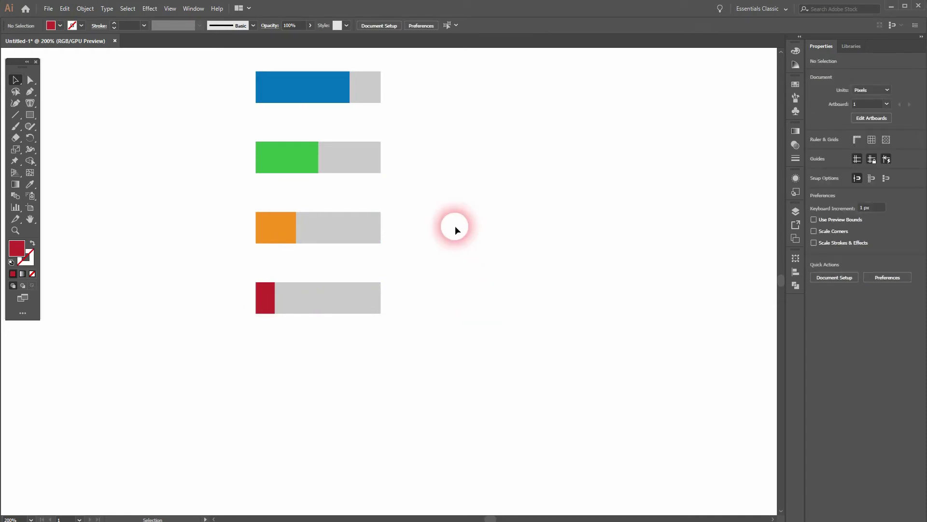
drag(456, 226, 399, 281)
click(192, 172)
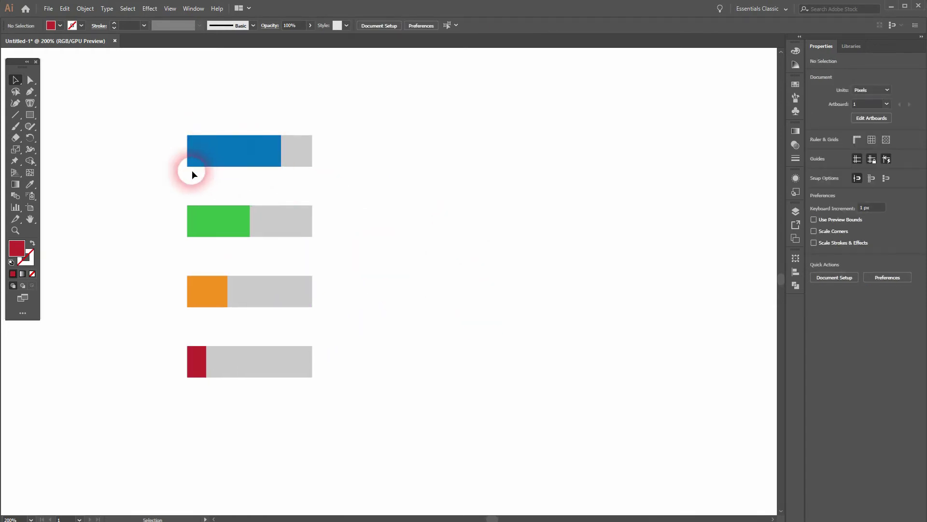
drag(347, 111, 366, 105)
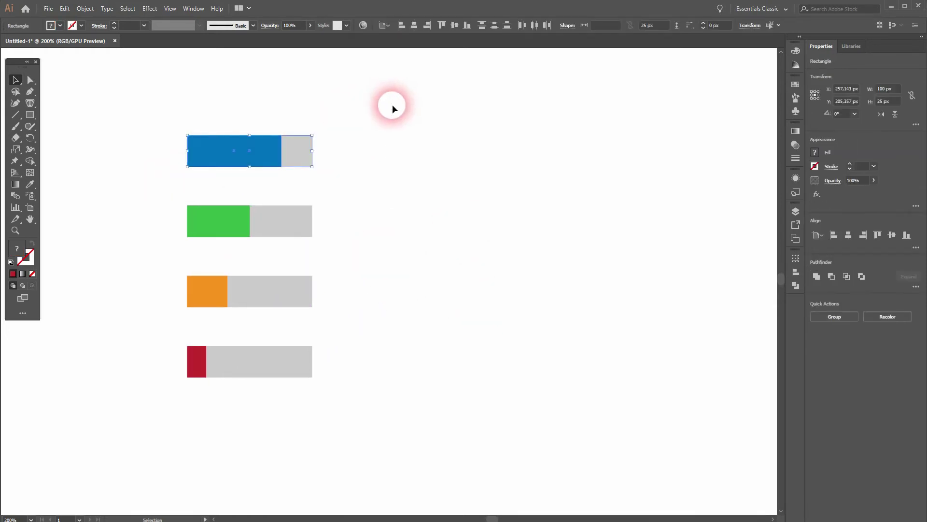
Show the Brushes panel and save the blue-and-grey bar as a new art brush.
click(192, 9)
click(296, 171)
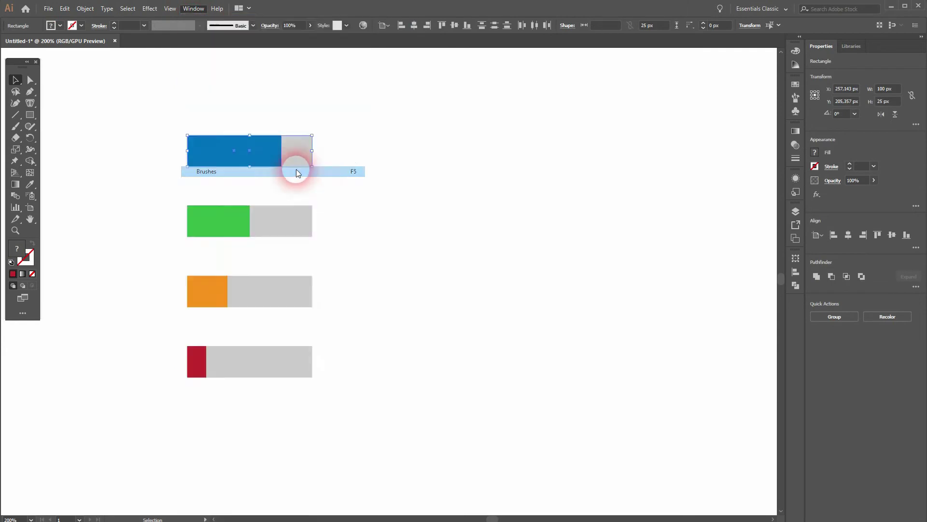
click(797, 98)
click(795, 96)
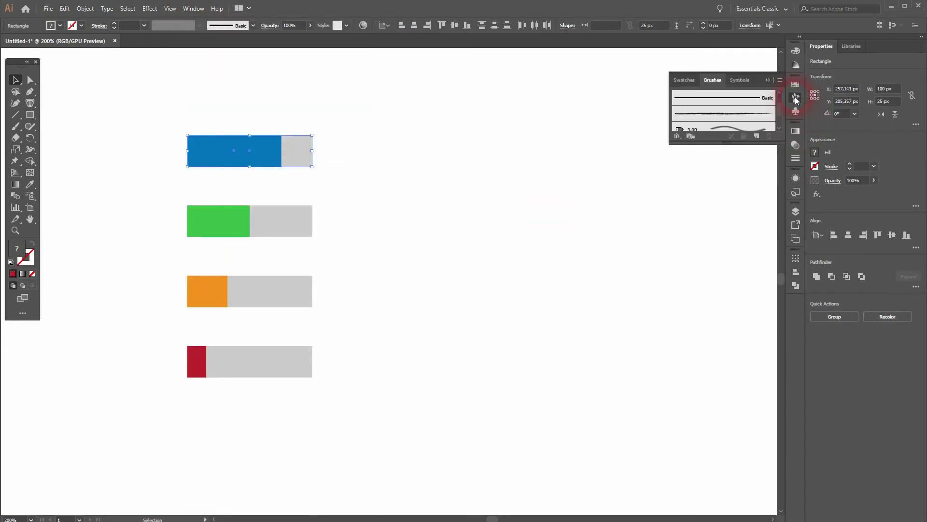
drag(167, 182, 331, 120)
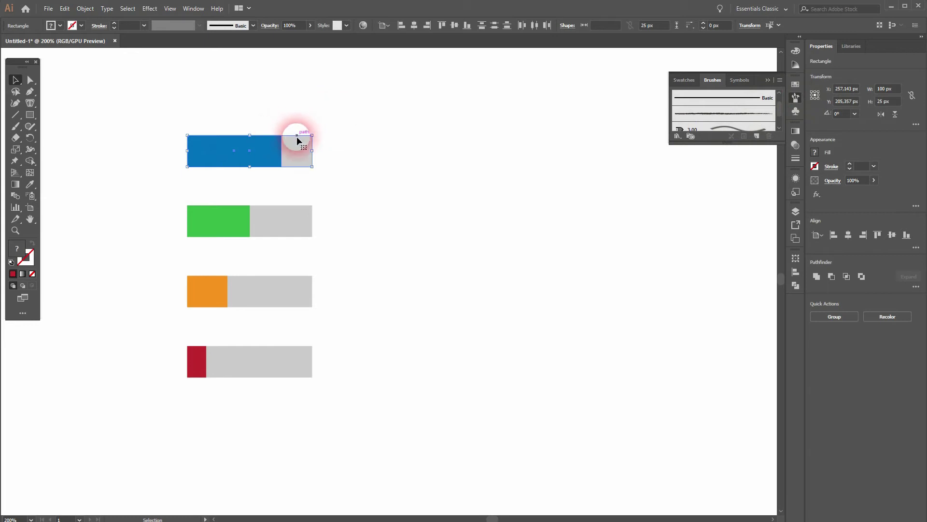
click(760, 138)
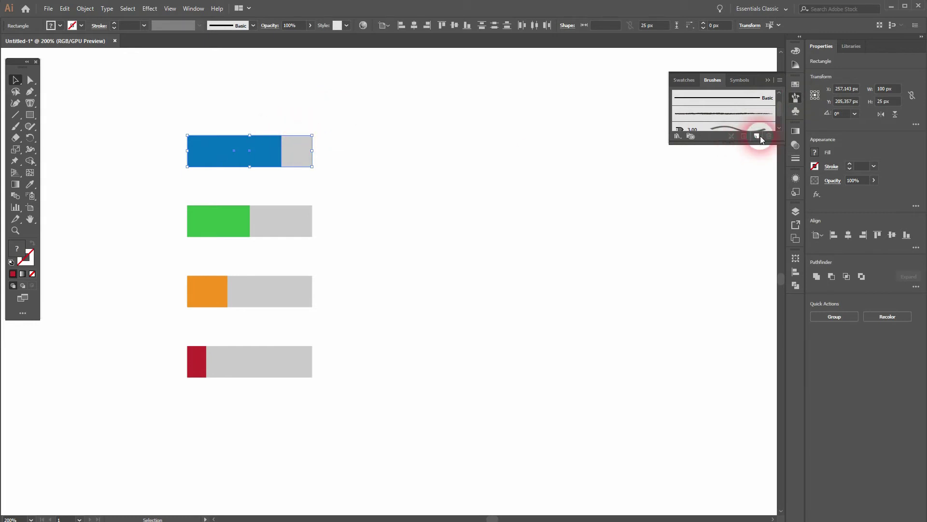
click(450, 292)
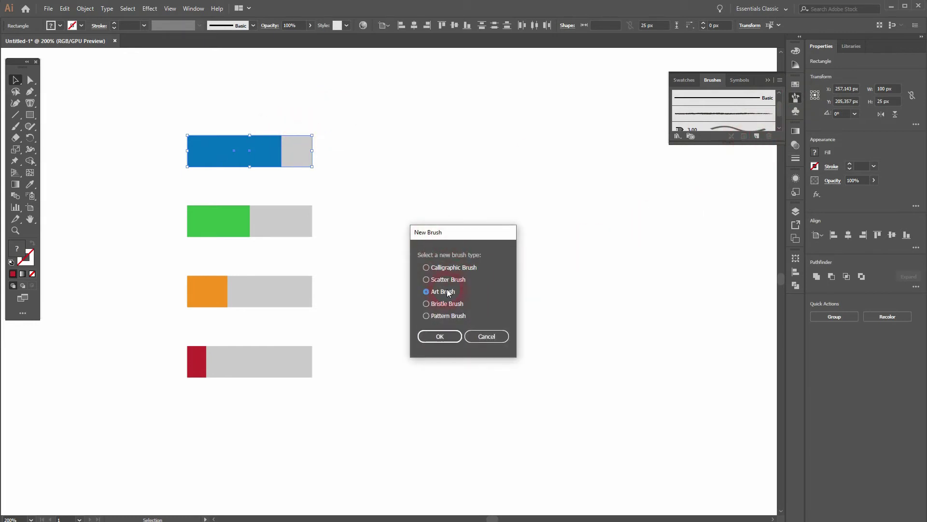
click(449, 336)
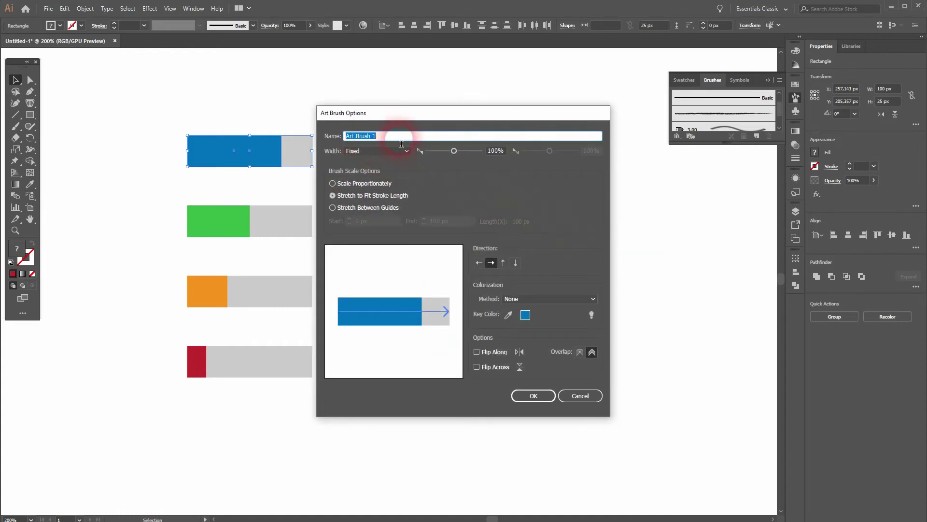
click(534, 396)
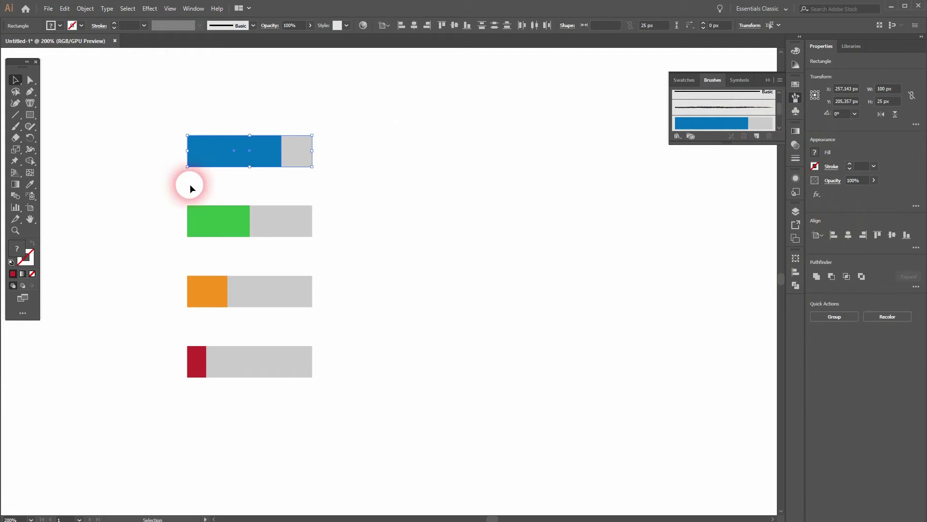
Save the green-and-grey and orange-and-grey bars as art brushes.
drag(288, 230, 289, 232)
click(757, 135)
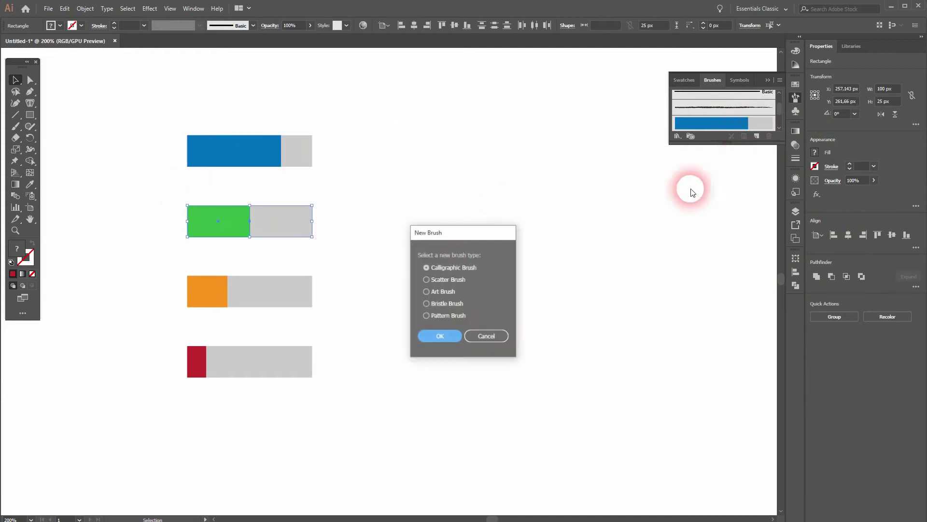
click(439, 336)
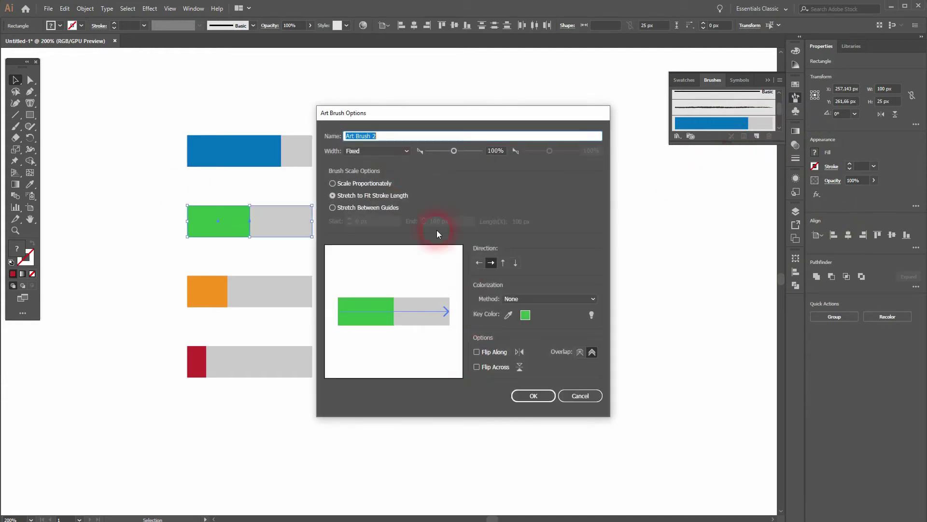
click(549, 396)
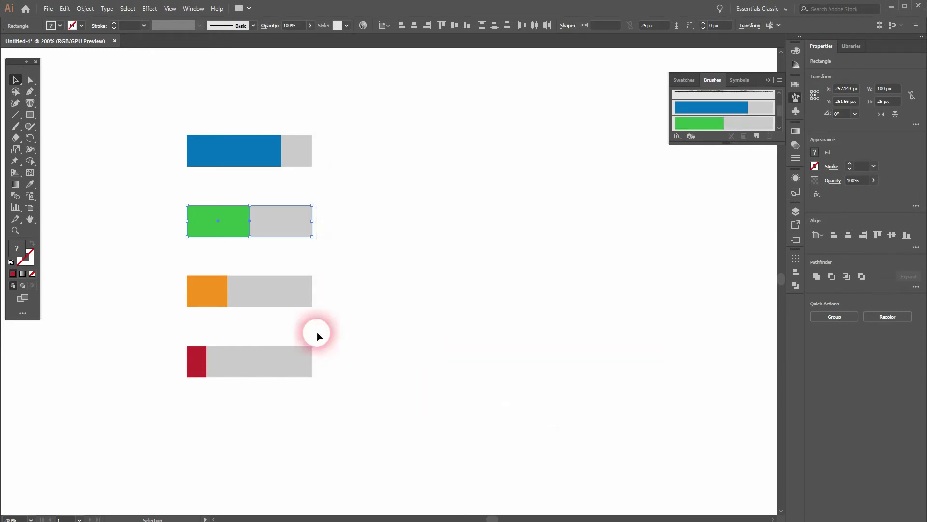
drag(163, 265, 296, 311)
click(757, 135)
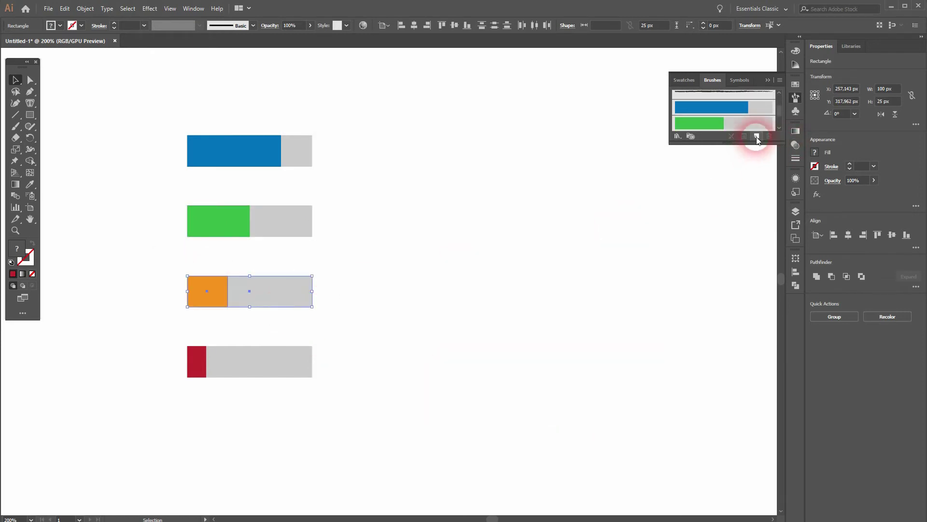
click(442, 292)
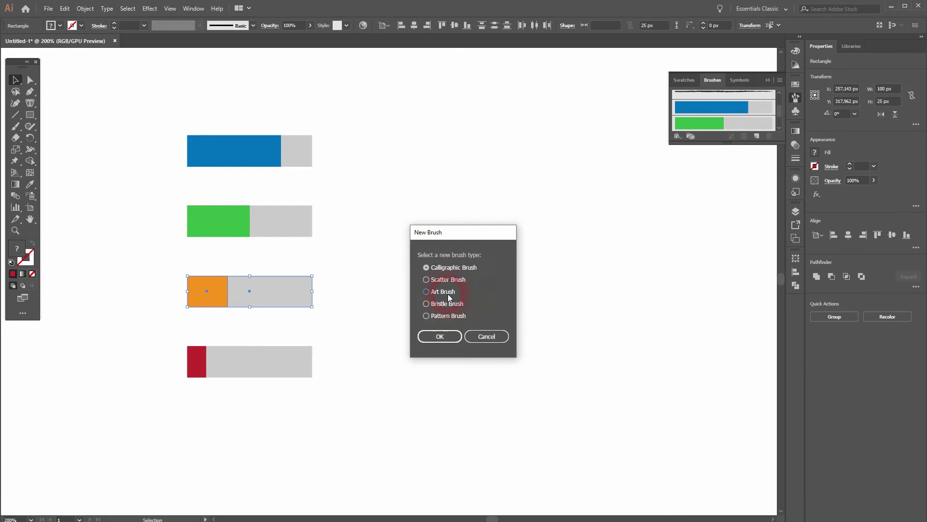
click(440, 337)
click(534, 396)
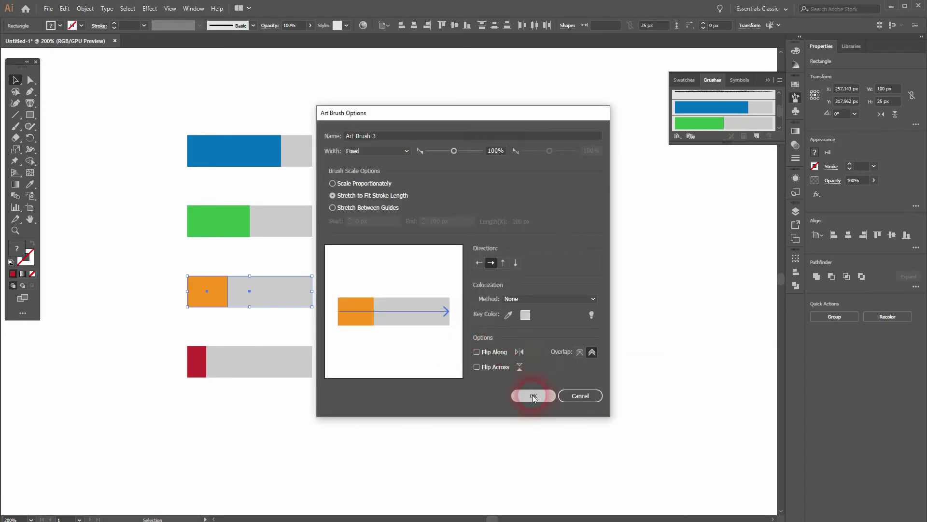
Save the red-and-grey bar as an art brush.
drag(152, 367, 317, 380)
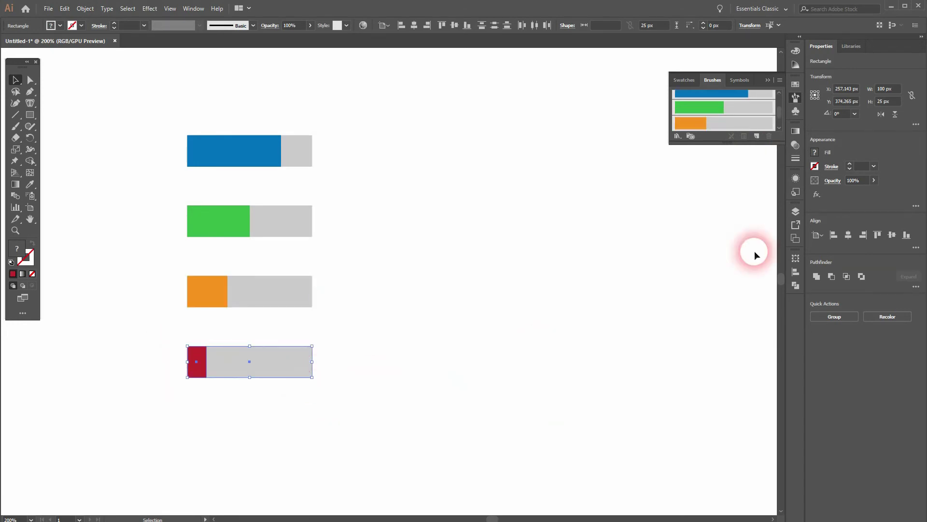
click(757, 136)
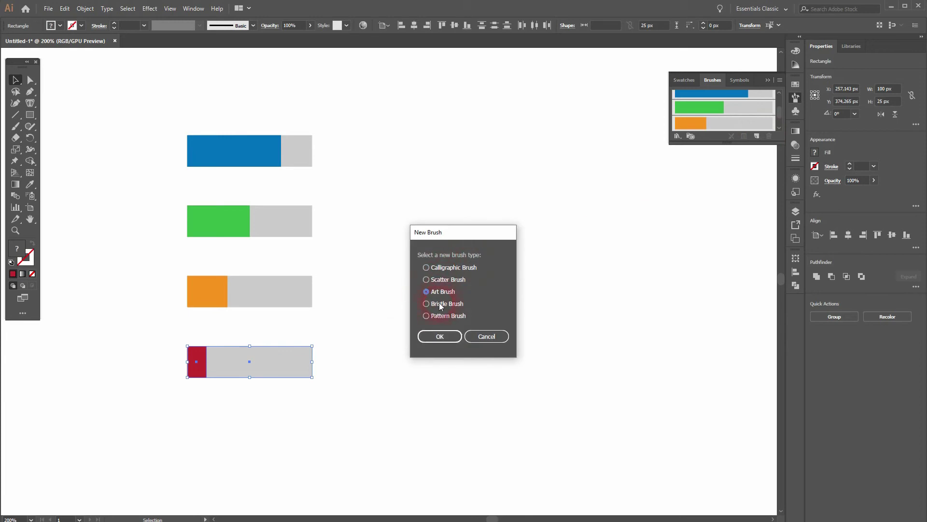
click(449, 341)
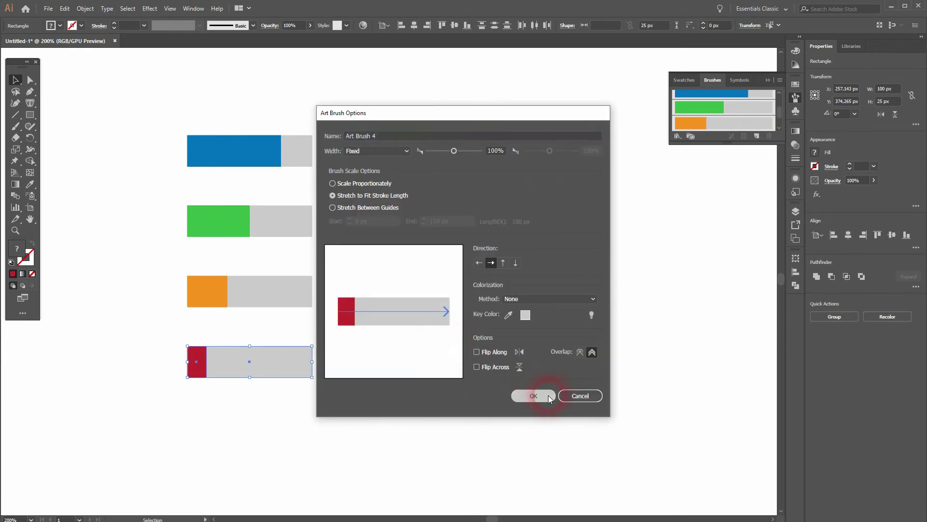
click(549, 395)
scroll(725, 114, up, 3)
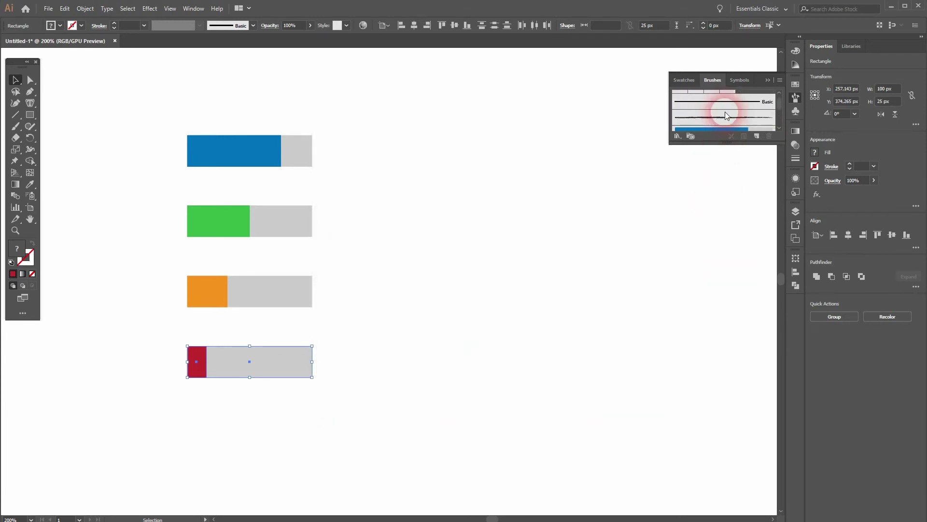
scroll(726, 115, down, 5)
drag(720, 144, 723, 186)
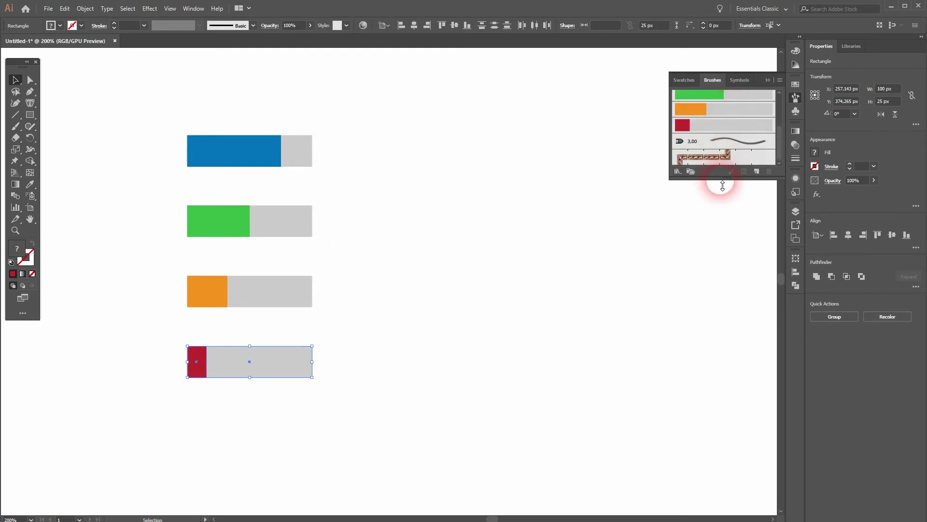
scroll(734, 145, up, 3)
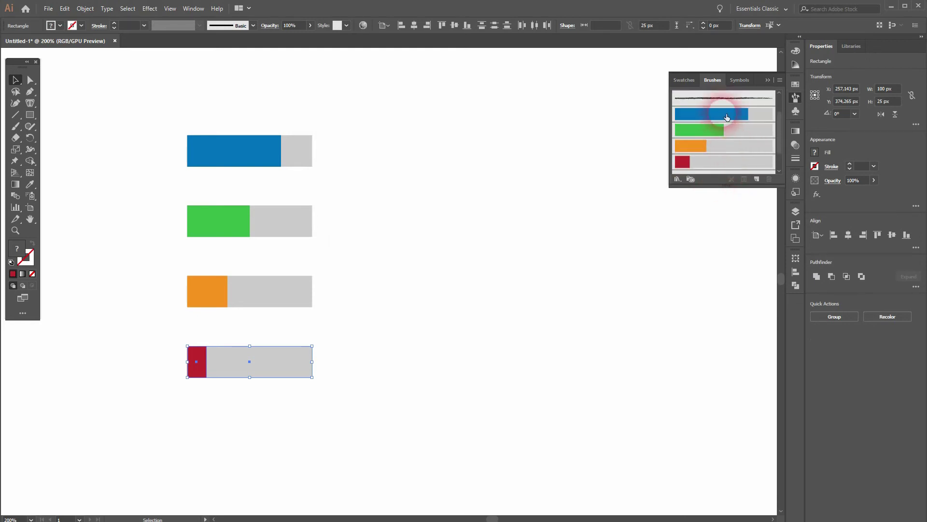
Create a 250×250 px circle with the Ellipse tool.
click(439, 372)
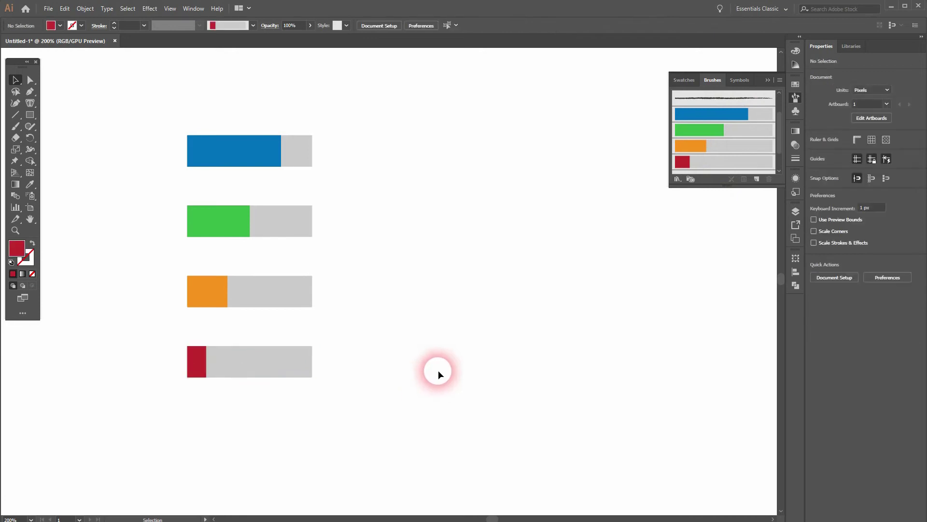
drag(30, 115, 84, 138)
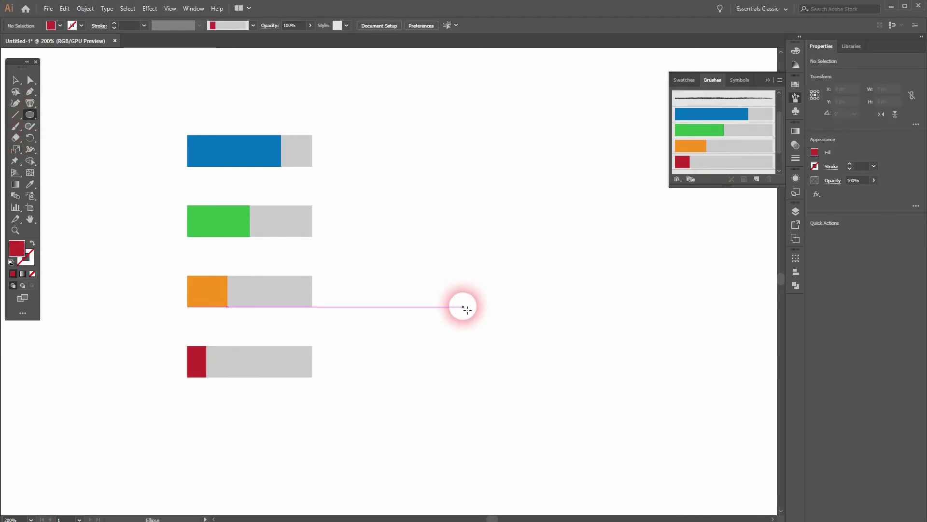
click(464, 307)
click(541, 168)
click(590, 174)
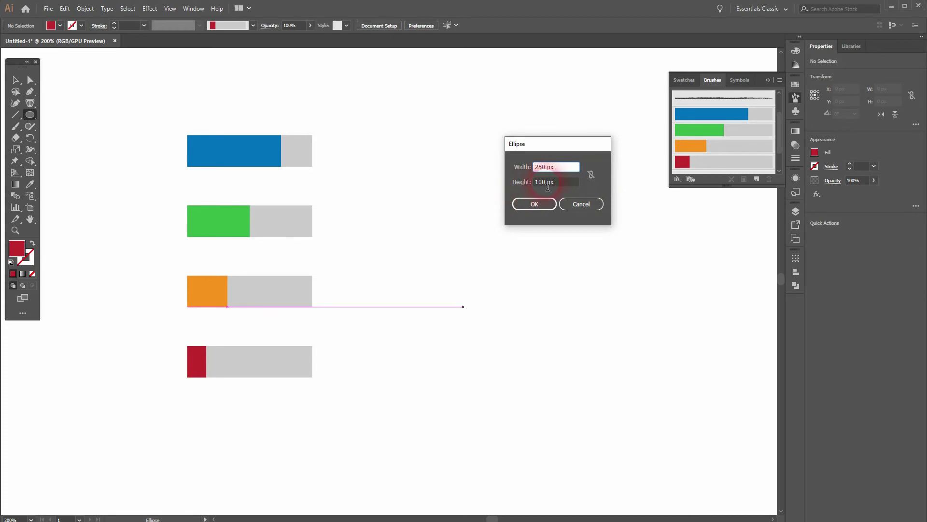
drag(545, 187, 518, 184)
text(250)
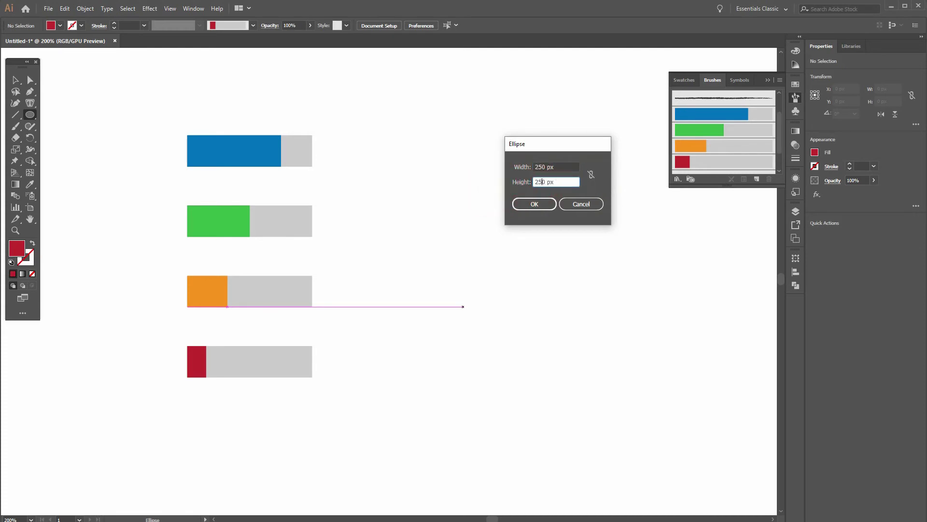
click(534, 204)
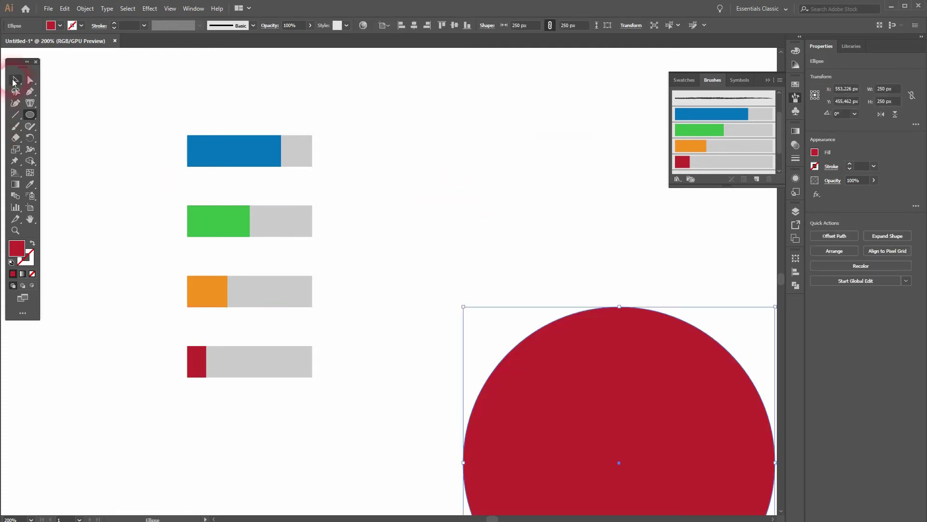
Create a 50×50 px circle with the Ellipse tool.
click(14, 80)
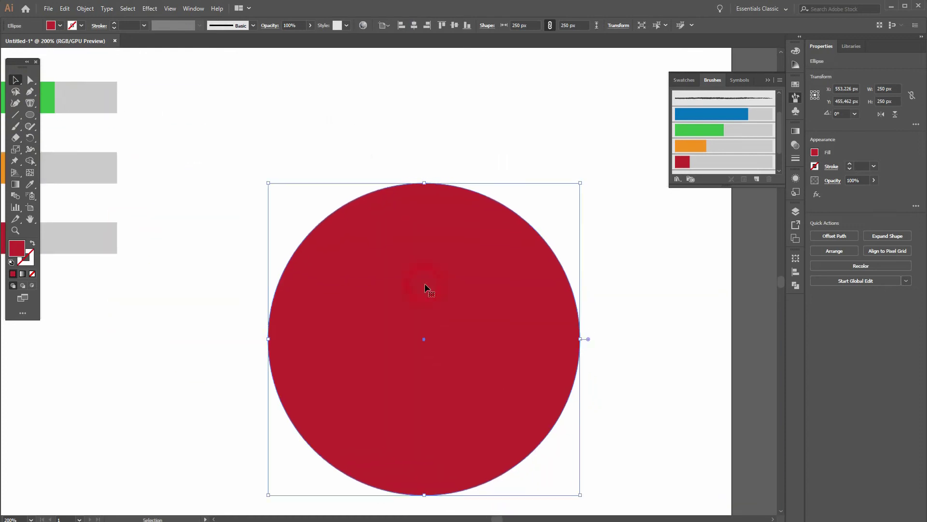
click(30, 115)
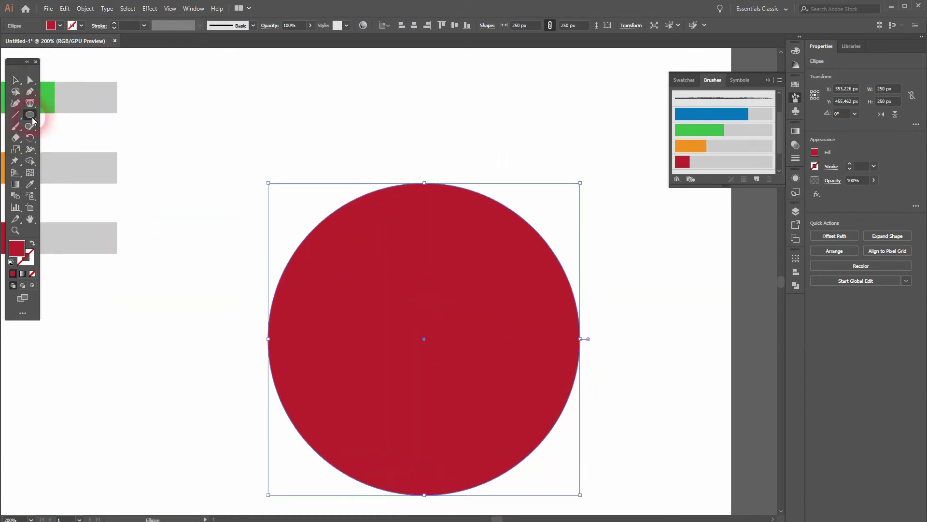
click(158, 360)
click(608, 194)
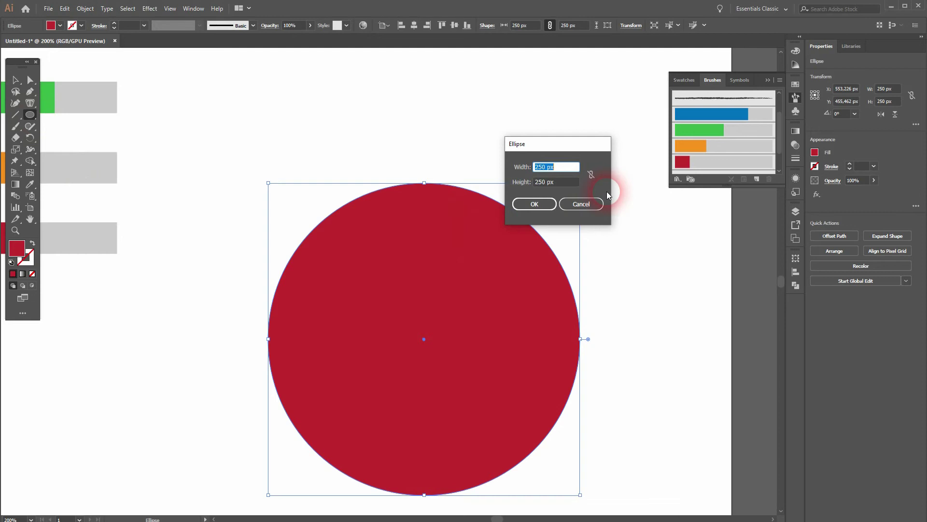
text(50)
key(Tab)
text(50)
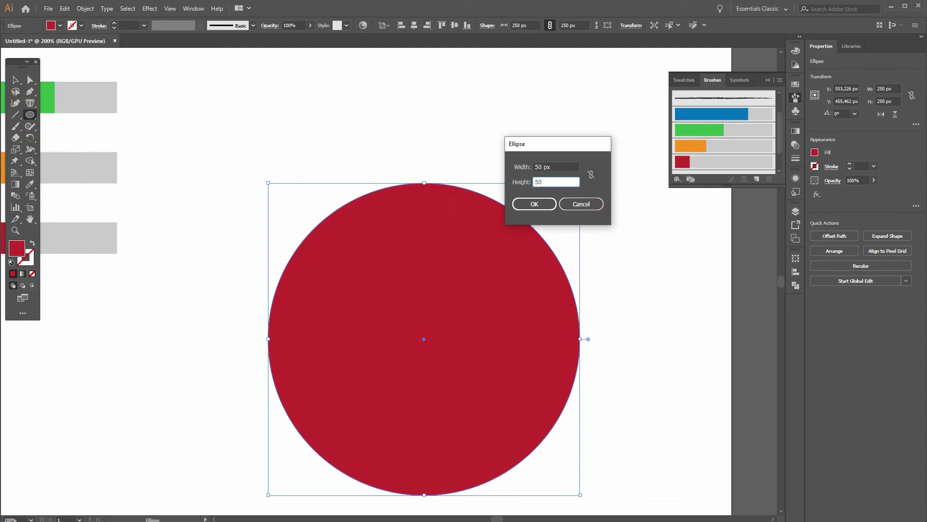
click(534, 204)
Select both circles and align their horizontal and vertical centres.
click(14, 80)
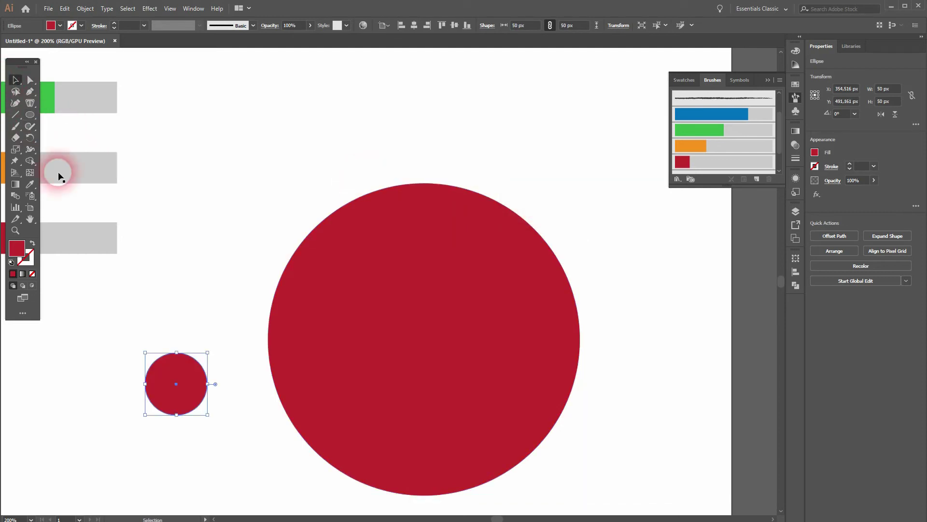
drag(155, 464, 430, 345)
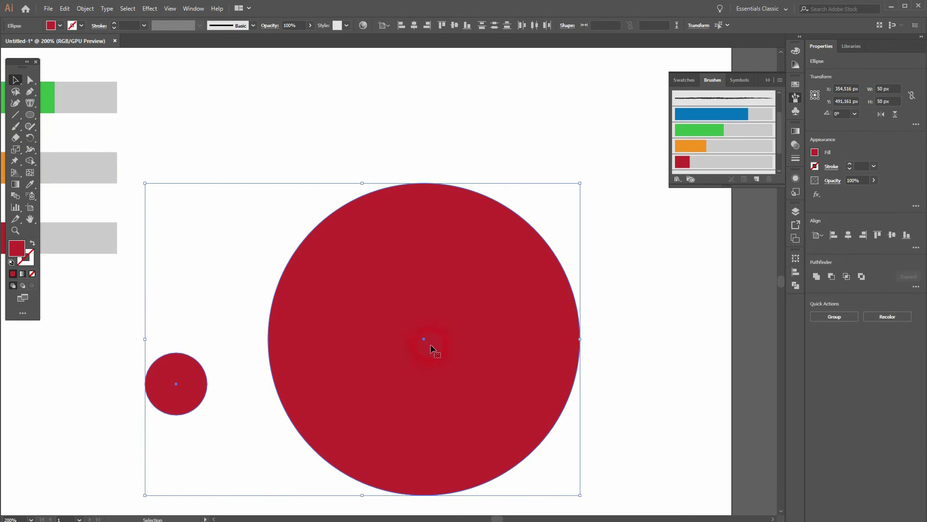
click(414, 25)
click(455, 25)
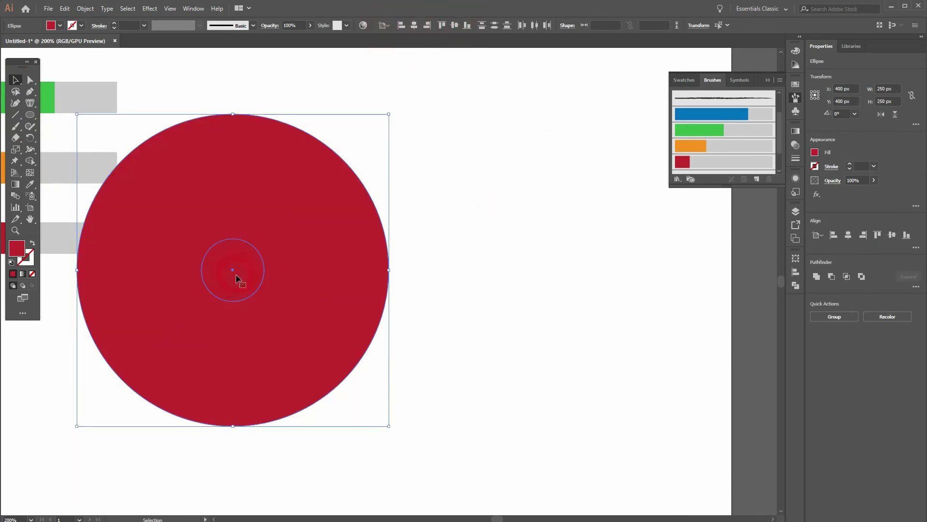
Swap the circles to red stroke with no fill and set Blend Options to 2 specified steps.
click(35, 245)
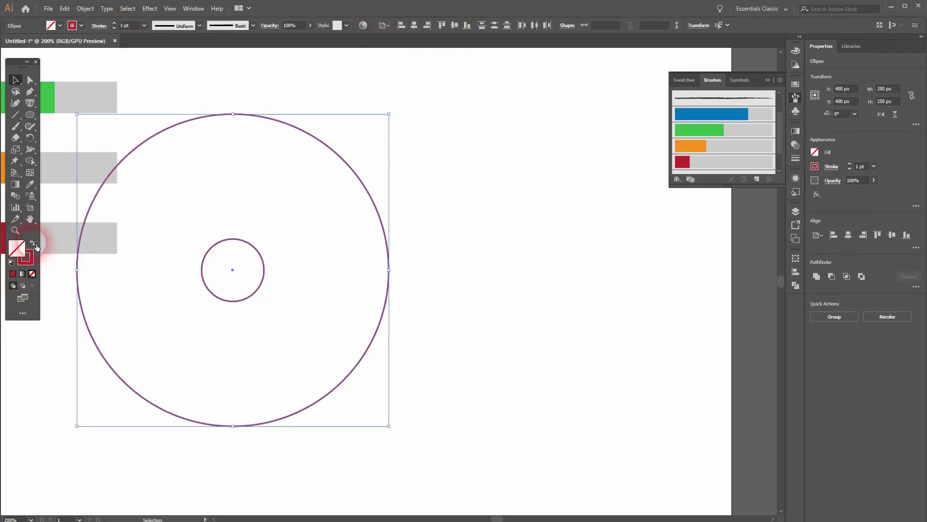
drag(518, 215, 725, 269)
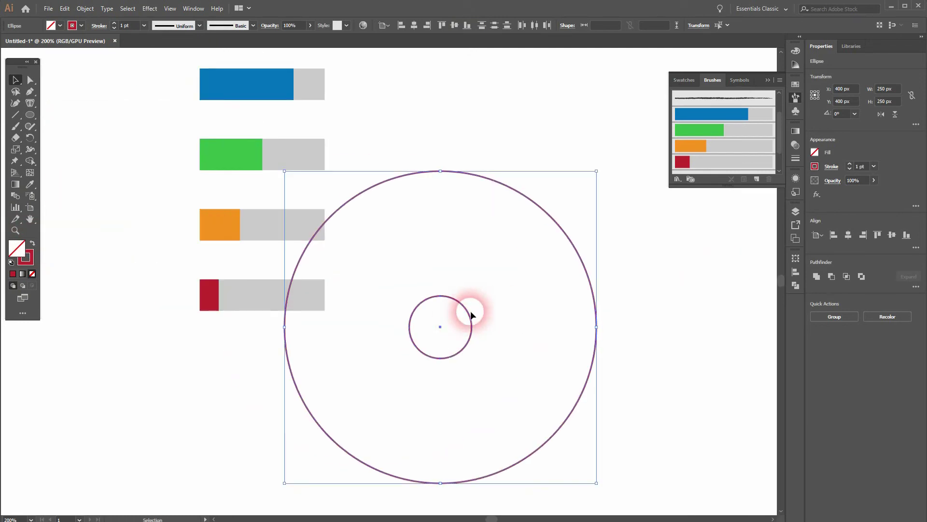
click(85, 8)
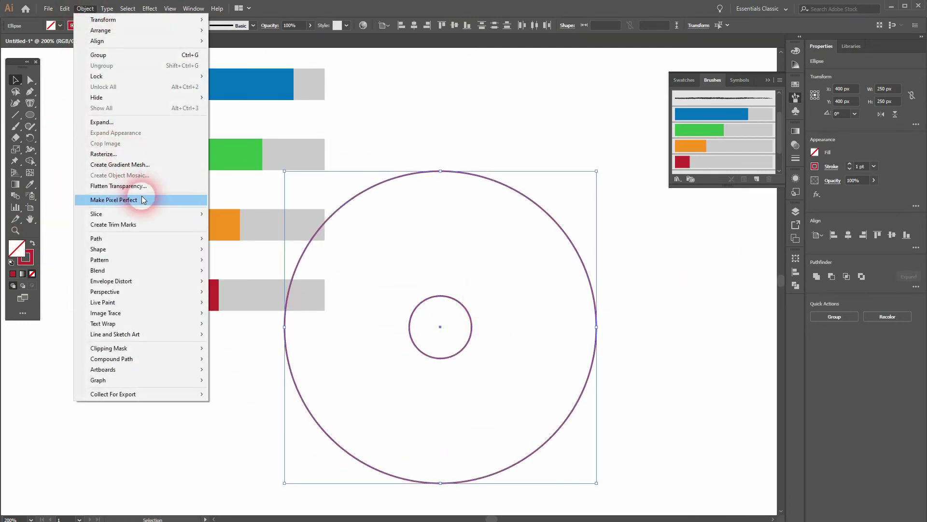
mouse_move(168, 271)
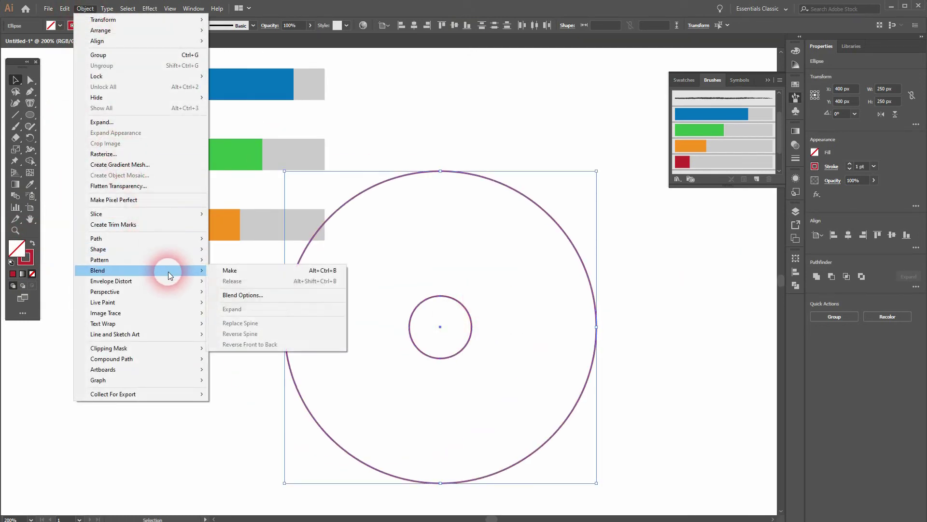
click(295, 294)
click(706, 131)
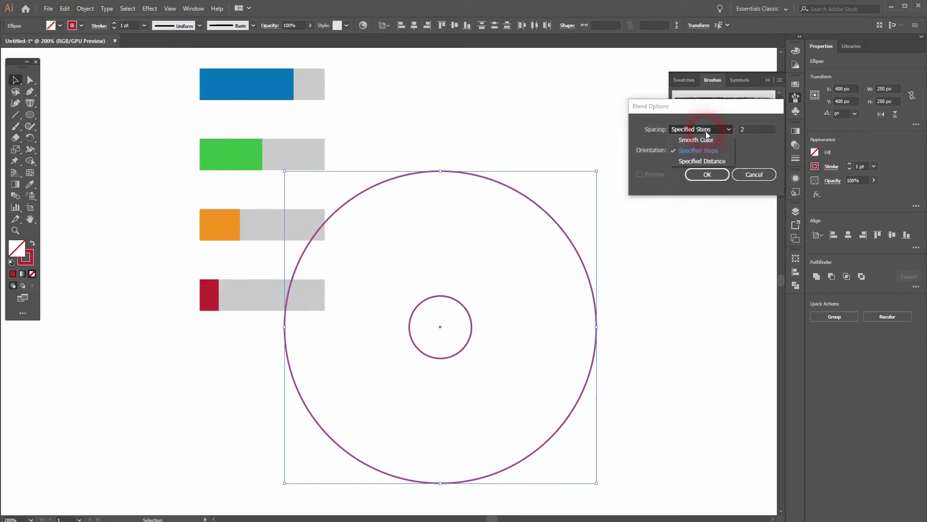
click(721, 151)
click(739, 129)
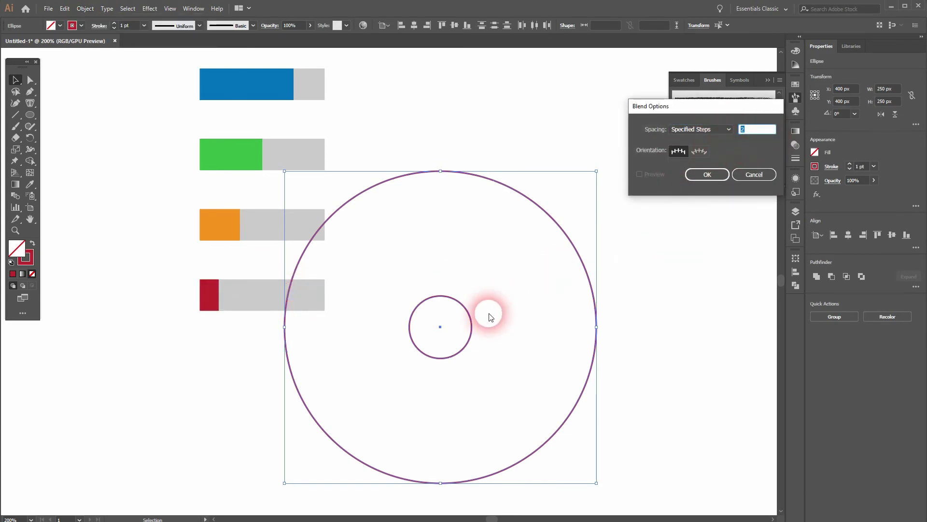
click(721, 175)
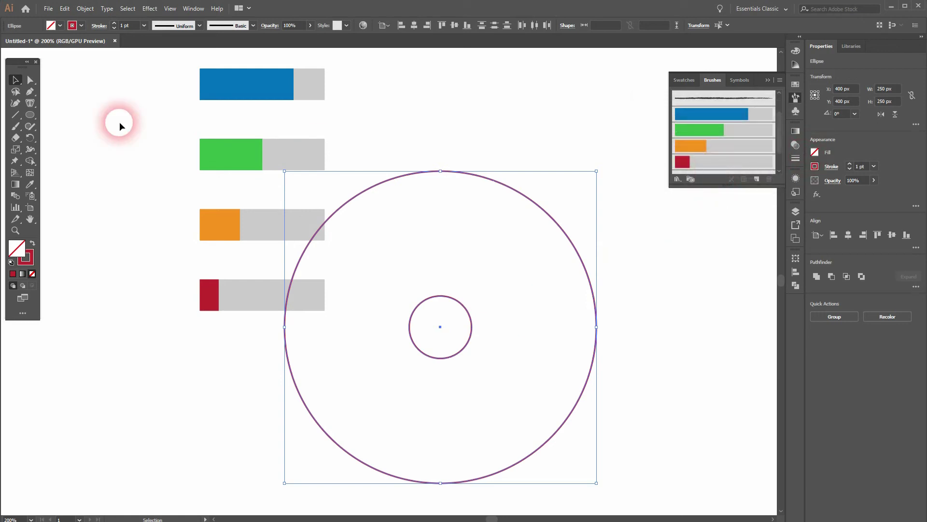
Make a blend between the outer and inner circles.
click(85, 9)
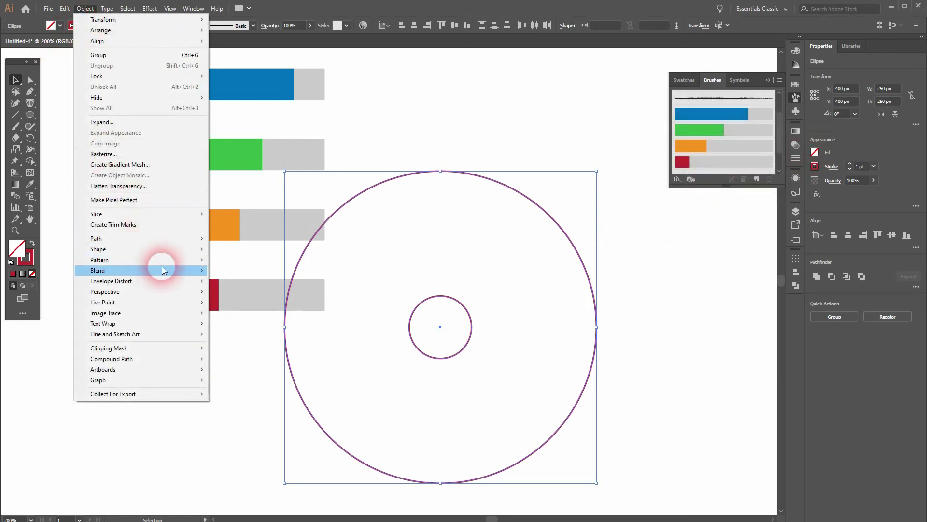
mouse_move(161, 270)
click(264, 269)
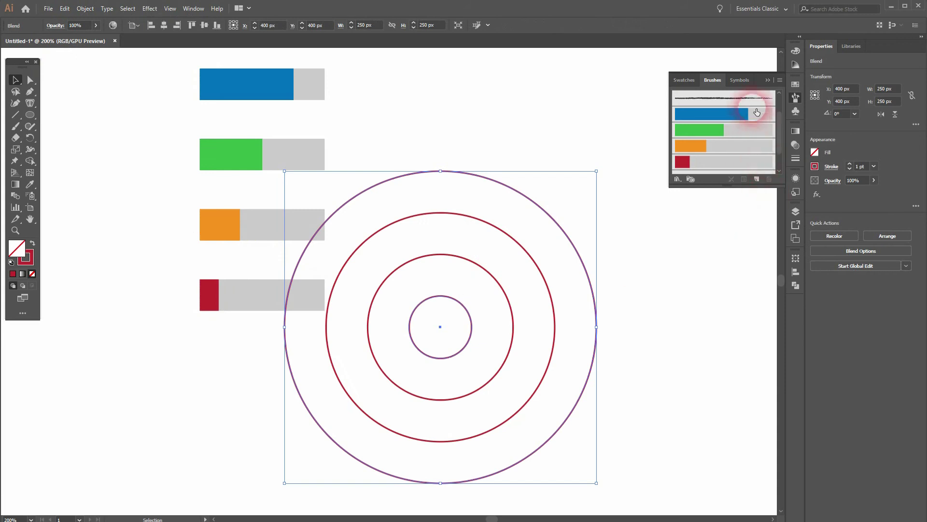
Select the blend and expand it into paths.
click(544, 134)
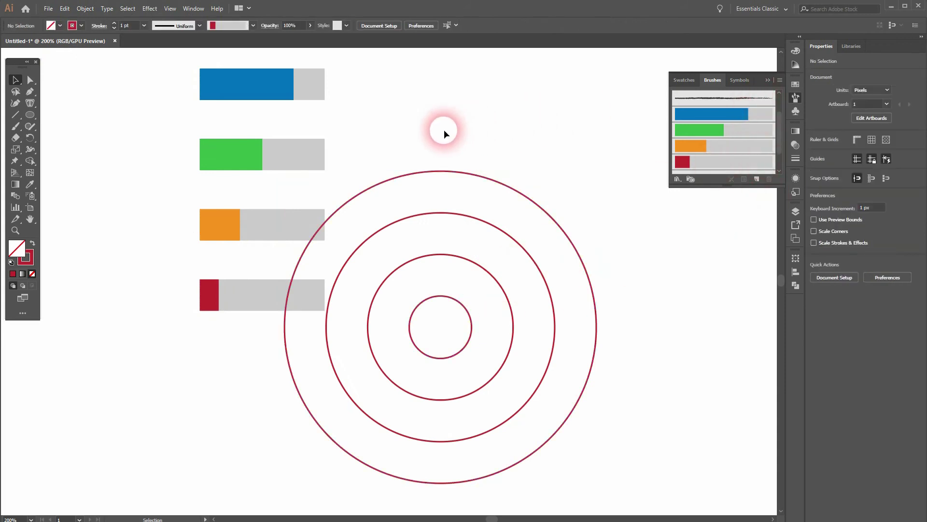
drag(429, 132, 619, 482)
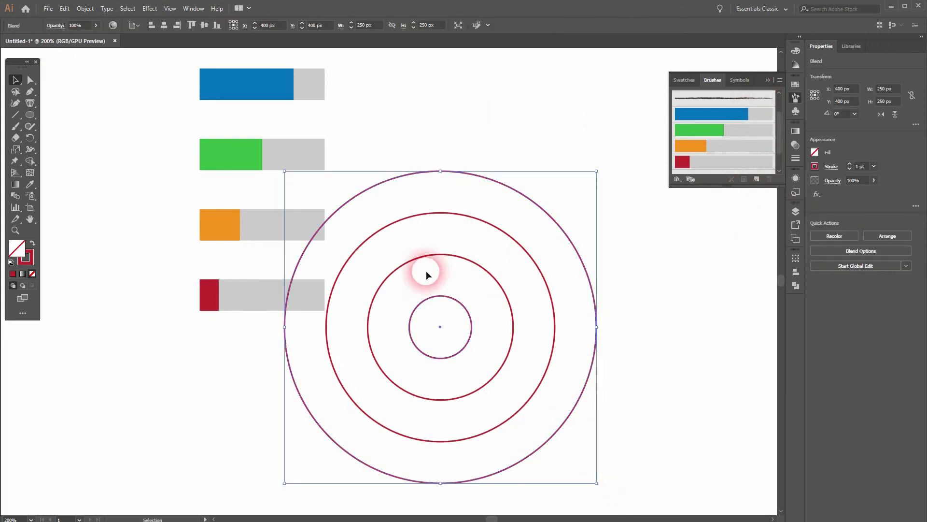
click(85, 8)
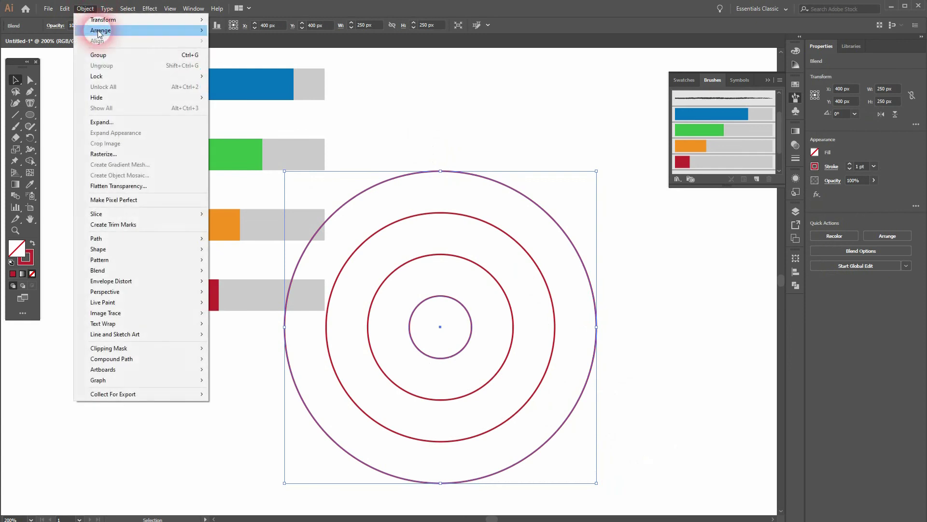
click(148, 127)
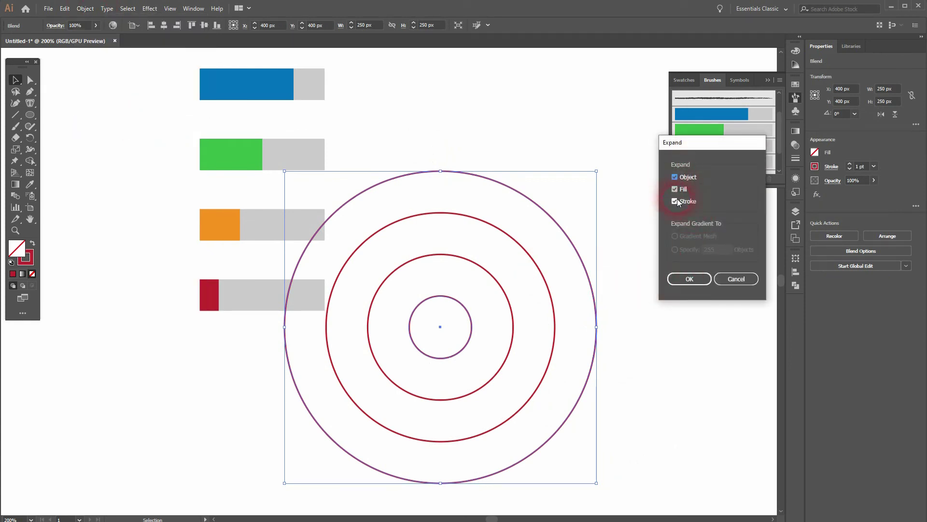
click(689, 279)
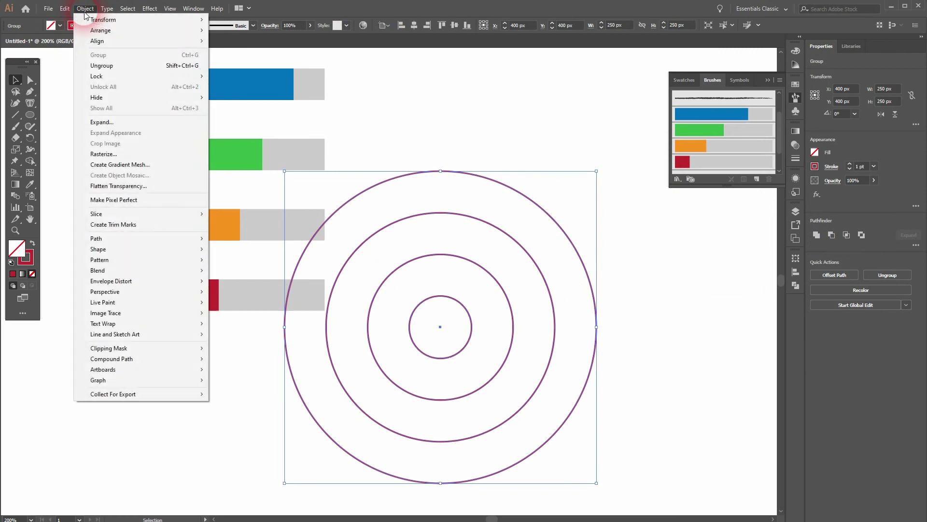
Ungroup the expanded rings into four separate circles, test-moving one and undoing it.
click(125, 65)
click(85, 8)
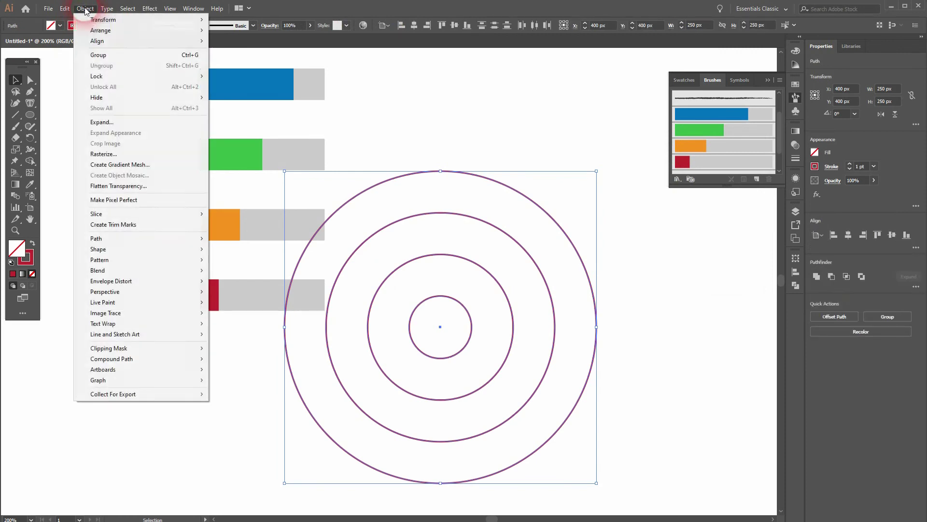
click(483, 153)
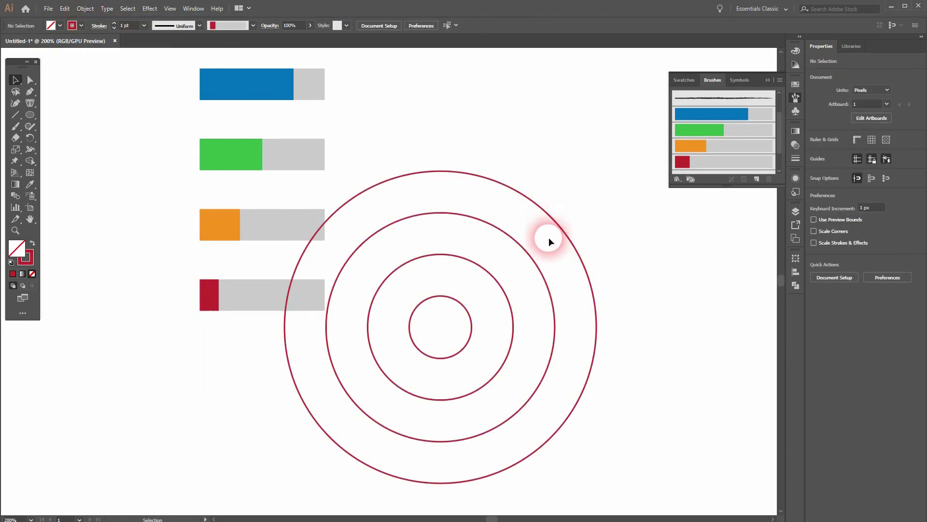
drag(533, 268, 677, 263)
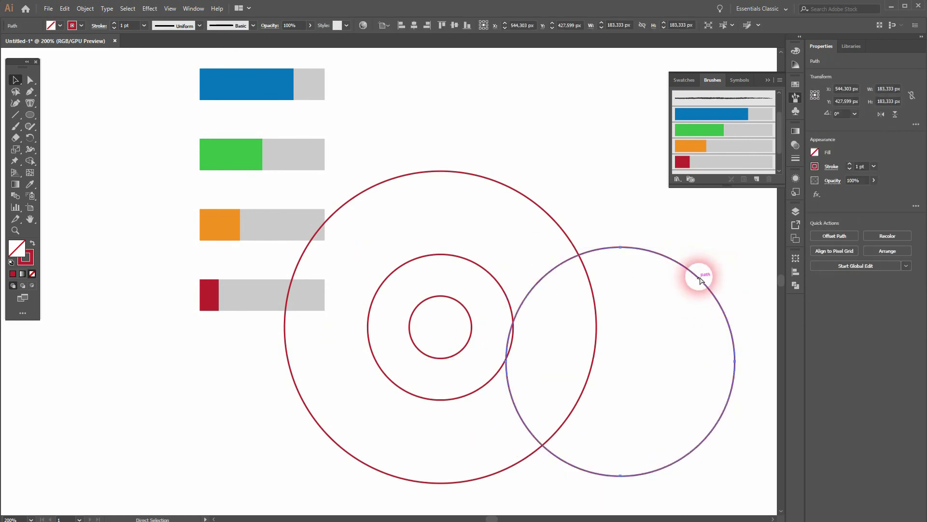
key(ctrl+z)
click(451, 137)
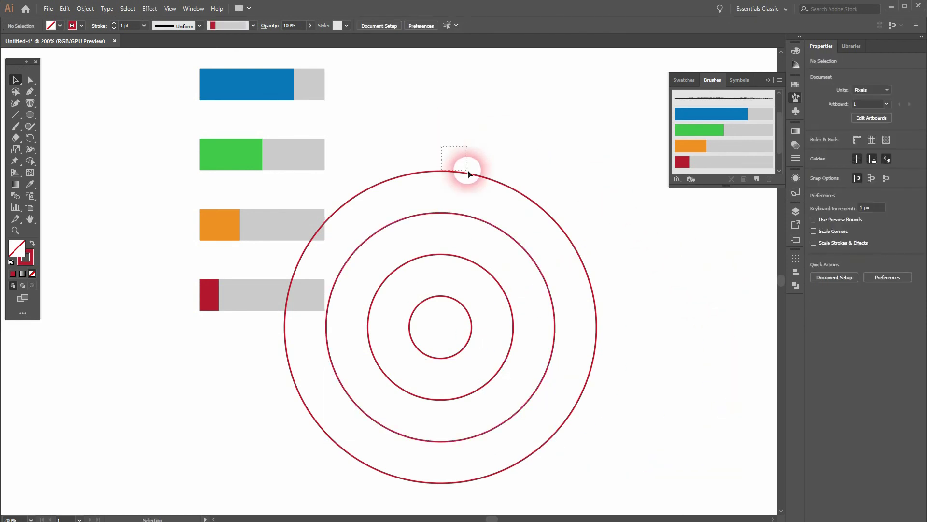
Apply the blue, green, orange and red bar brushes to the rings, outermost to innermost.
click(479, 177)
click(755, 119)
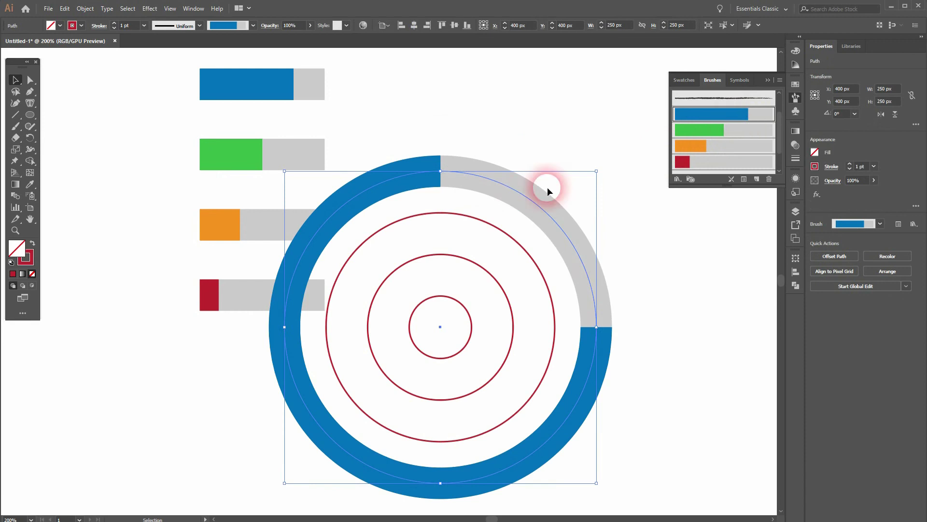
click(433, 216)
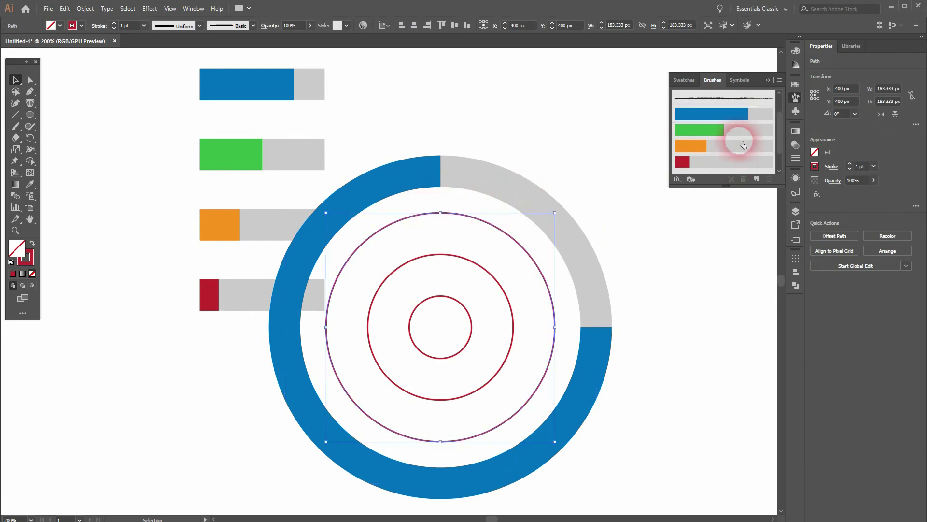
click(734, 131)
click(501, 273)
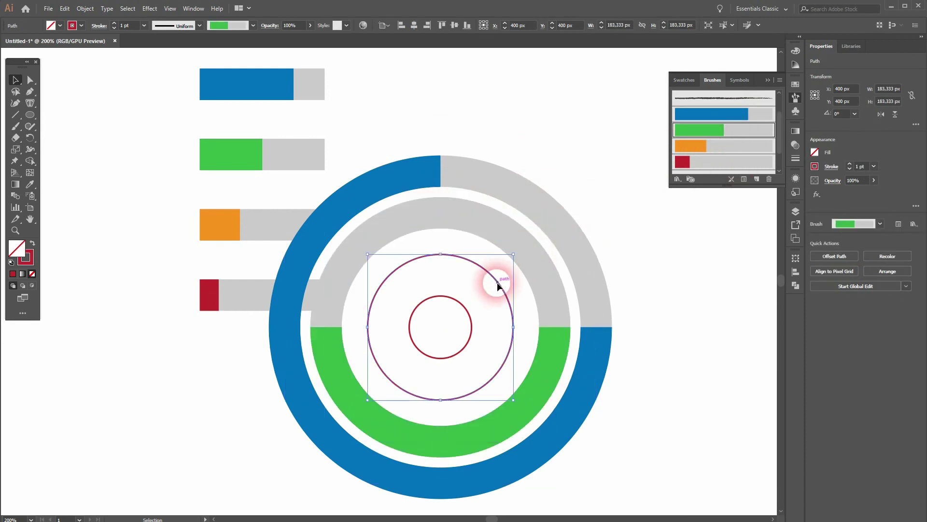
click(720, 146)
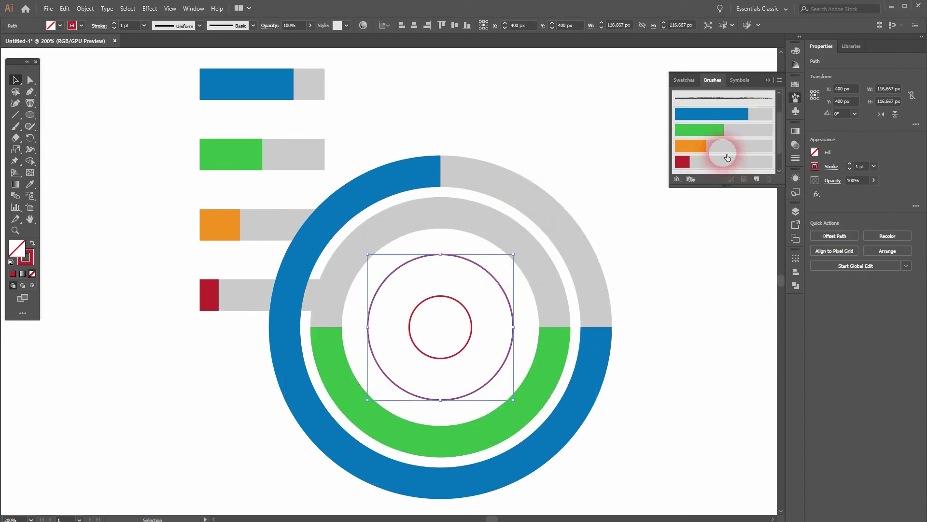
click(472, 323)
click(726, 164)
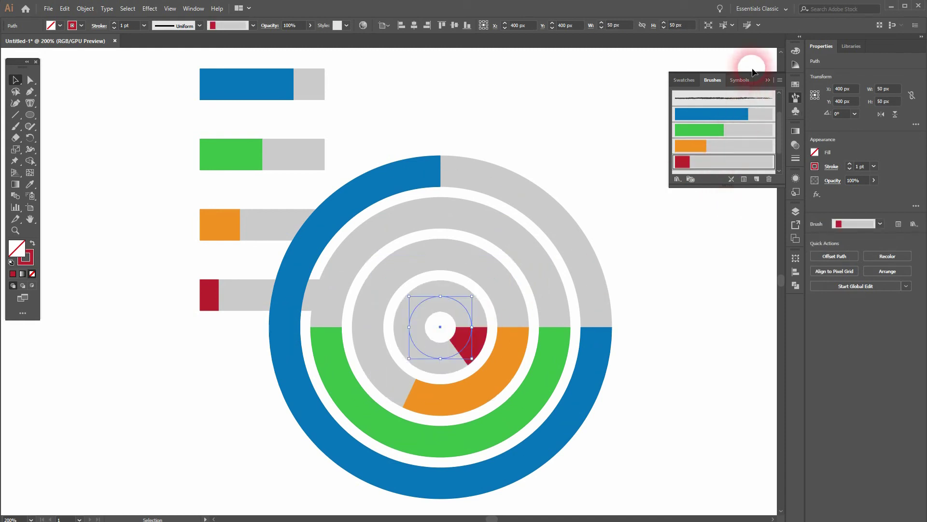
click(768, 79)
click(651, 214)
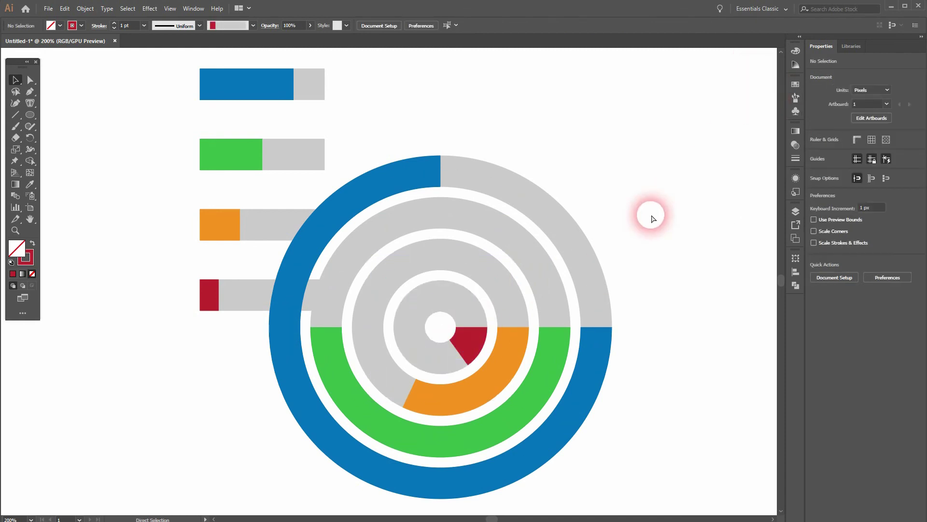
Move the ring chart down and to the right on the artboard.
key(ctrl+0)
drag(382, 407, 498, 183)
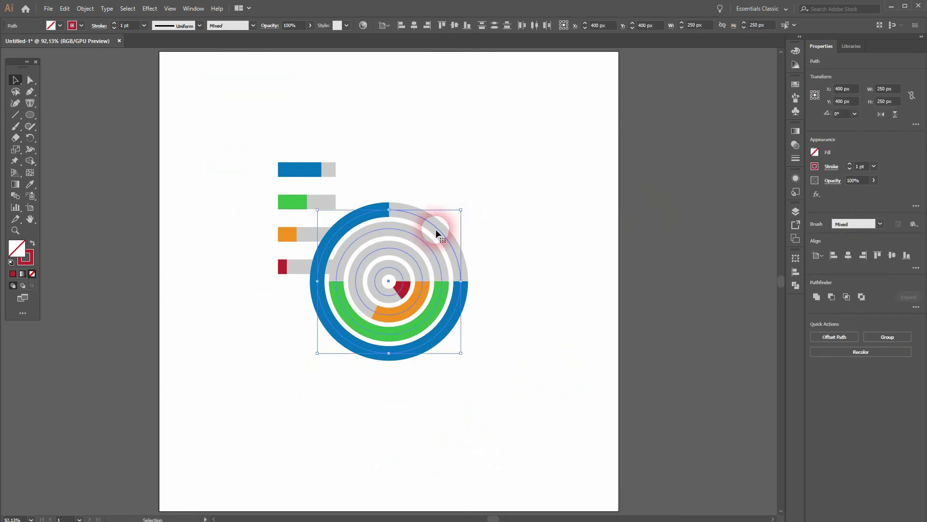
drag(436, 229, 494, 320)
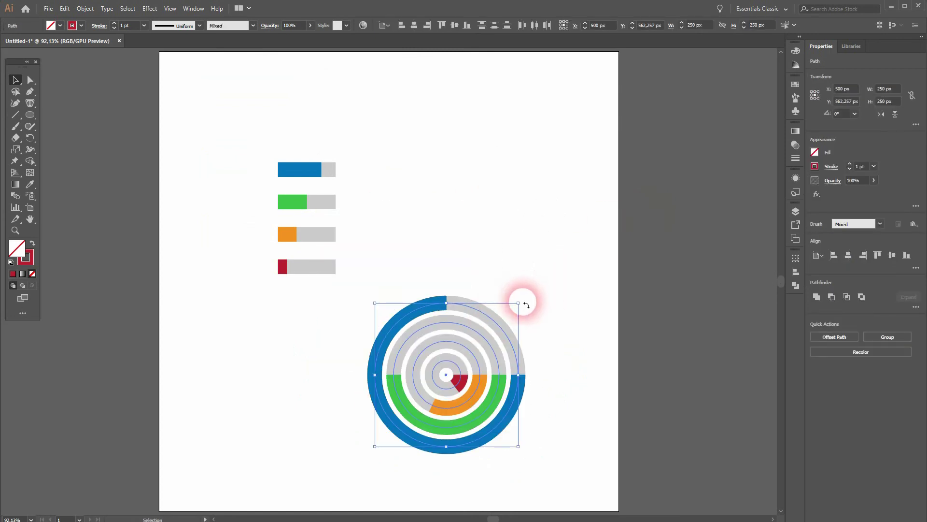
click(554, 317)
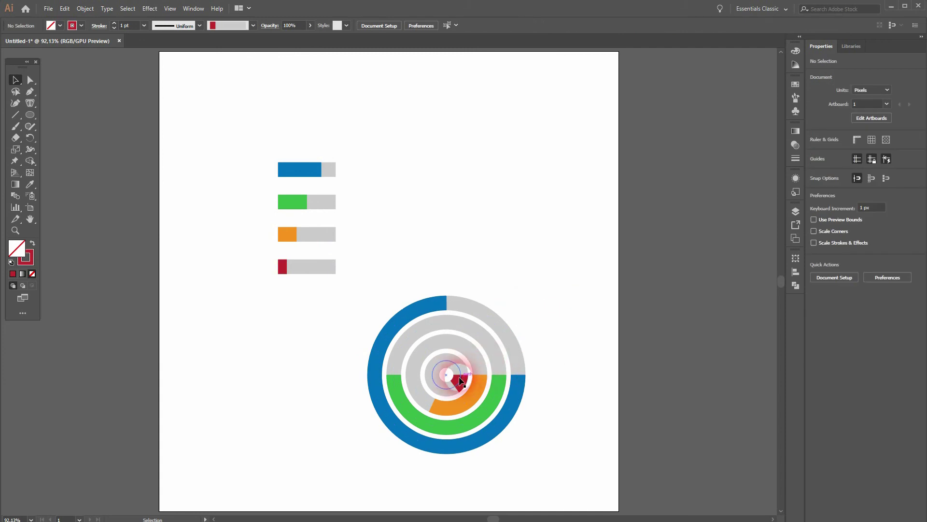
Rotate the rings 90° so each coloured arc starts at the top.
drag(378, 467, 373, 295)
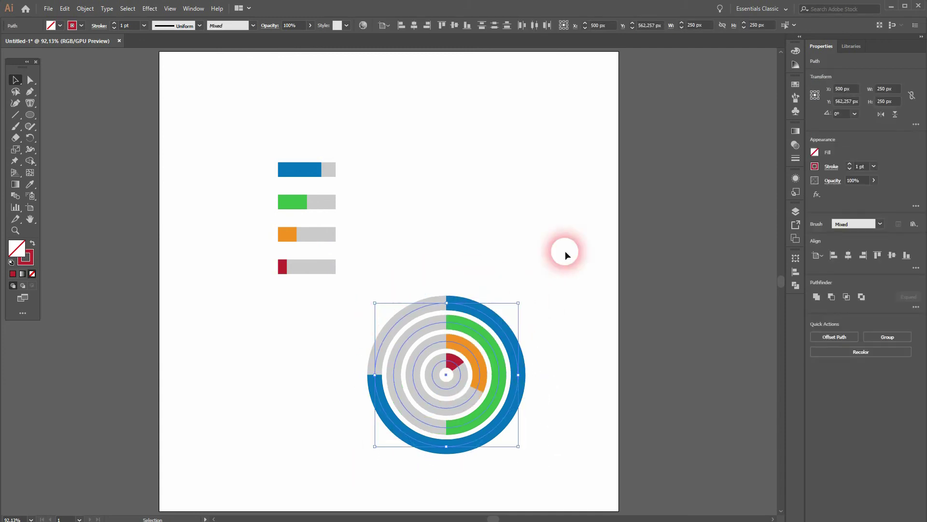
click(574, 255)
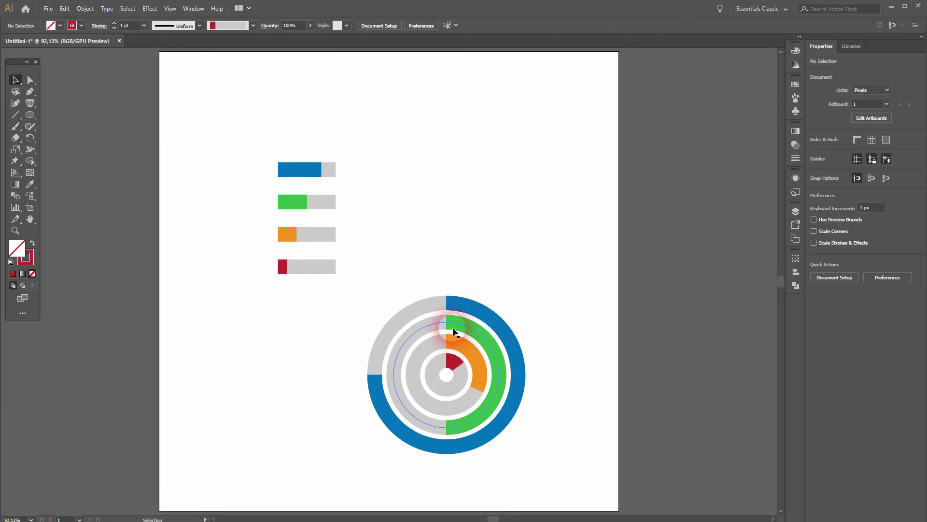
drag(364, 474, 531, 315)
Reflect the rings across the Vertical axis so the arcs sweep anticlockwise from the top.
right_click(483, 333)
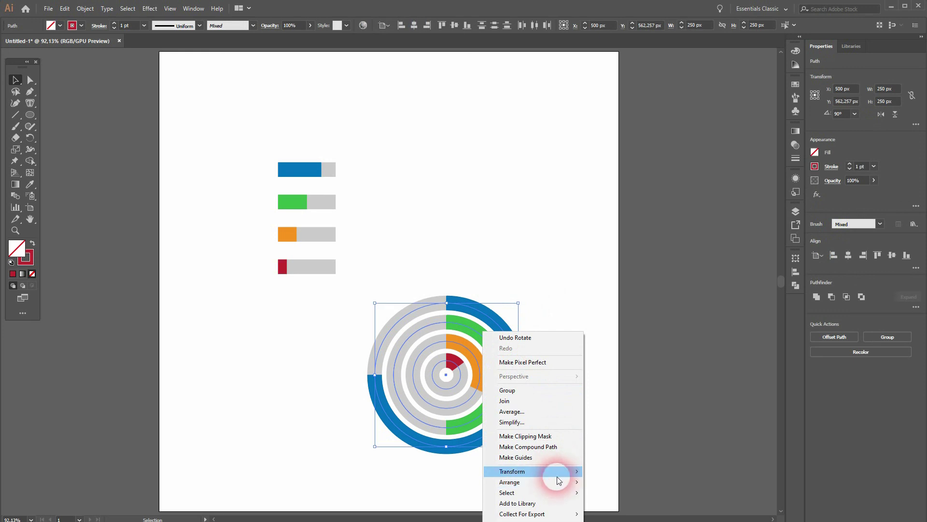
mouse_move(553, 474)
click(662, 509)
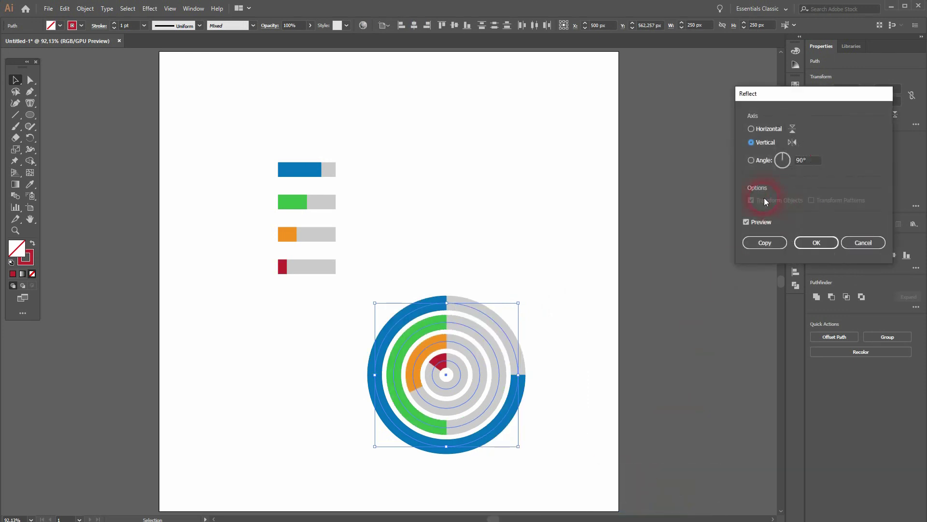
click(746, 223)
click(812, 242)
click(534, 343)
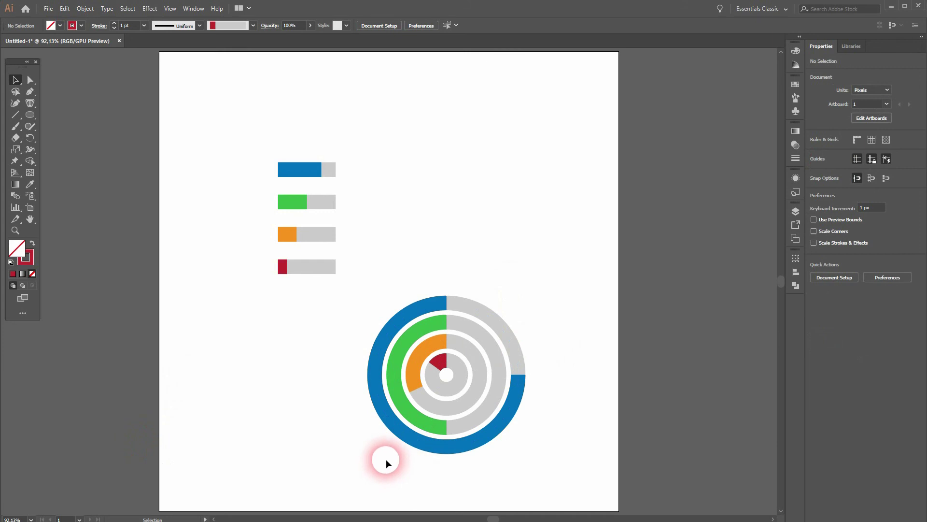
Scale the rings up about their centre, then reduce them slightly to fit beside the bars.
drag(386, 460, 563, 290)
drag(525, 374, 574, 366)
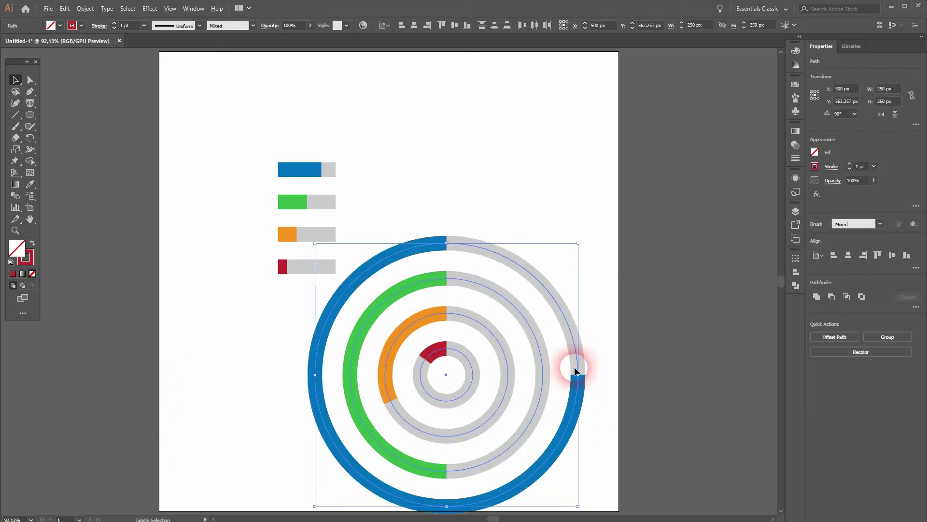
click(503, 203)
drag(432, 193, 617, 497)
drag(585, 374, 563, 381)
click(590, 234)
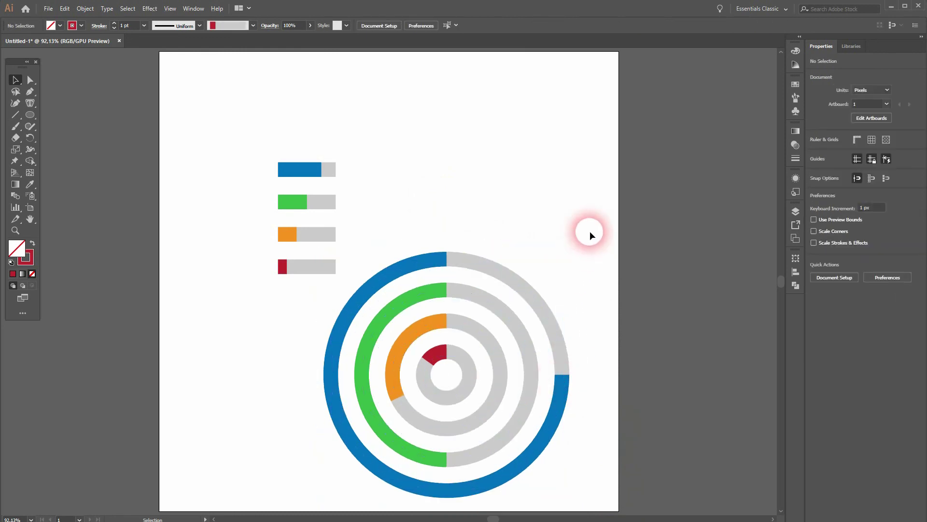